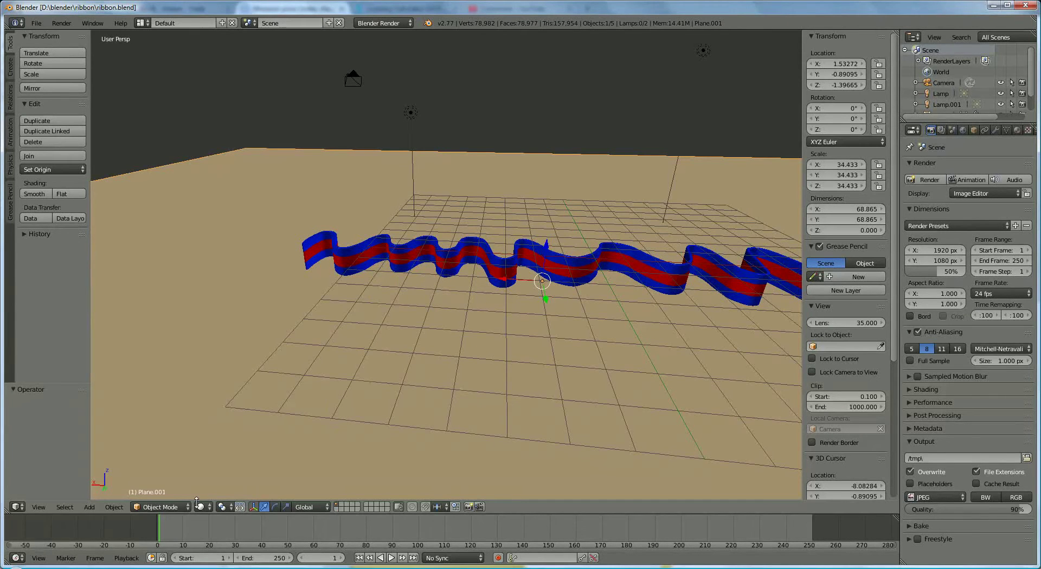
Switch into Edit Mode and back to Object Mode, then select the wavy striped ribbon
left_click(160, 506)
left_click(166, 481)
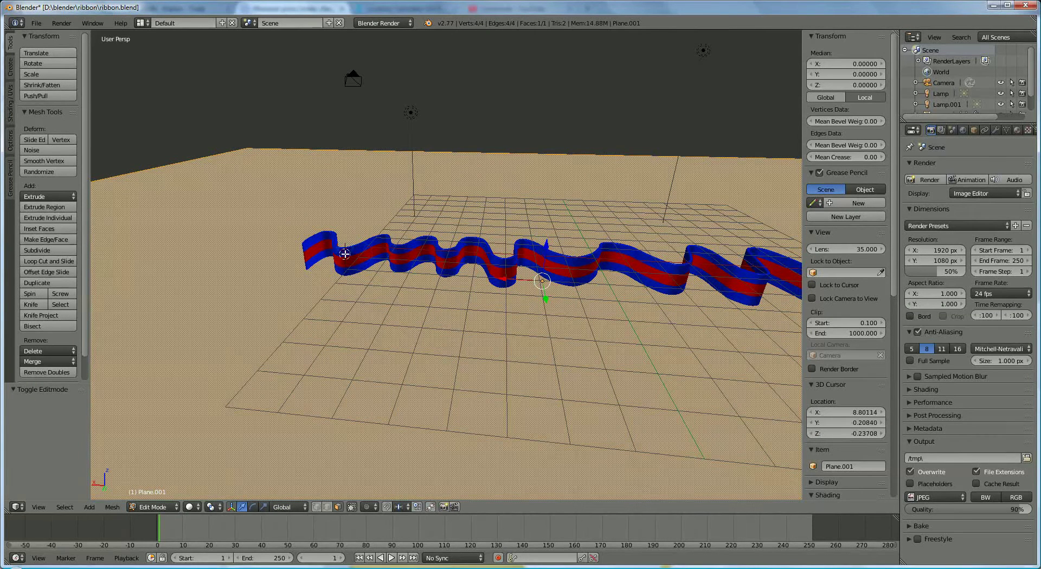
left_click(159, 508)
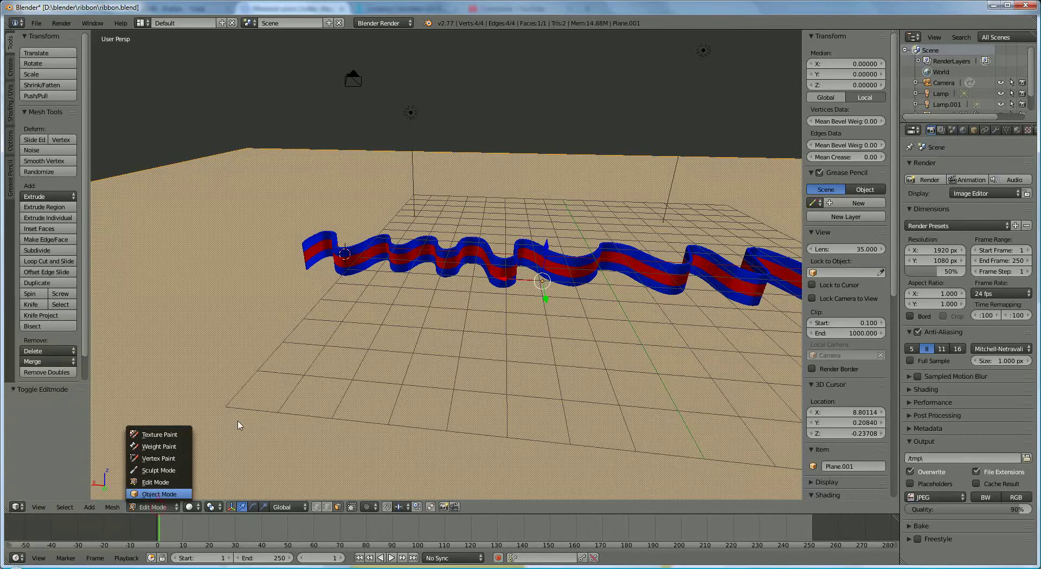
left_click(159, 494)
right_click(331, 256)
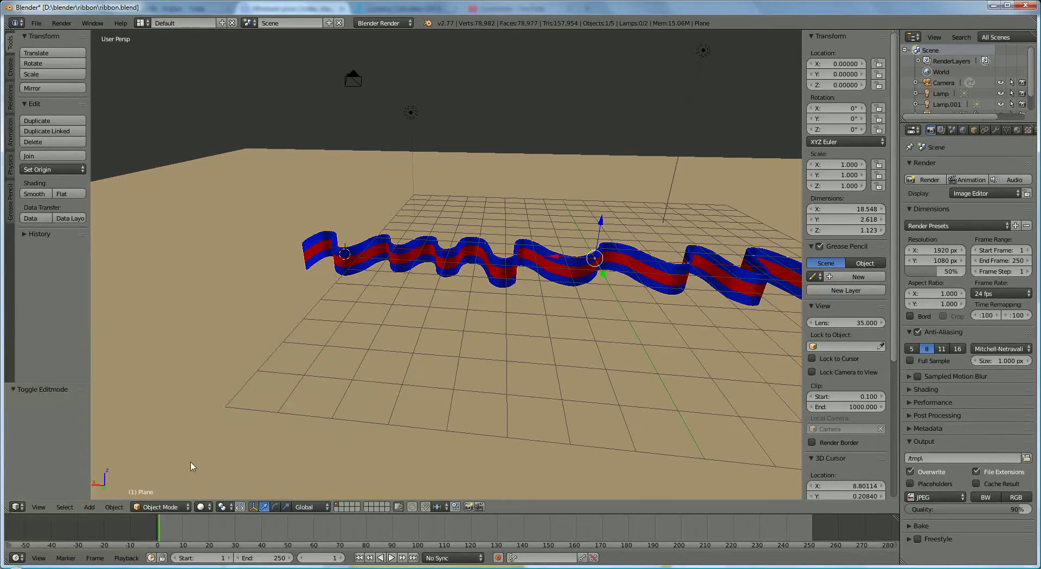
Enter Edit Mode on the ribbon, deselect everything, and circle-select the faces at its left end
left_click(176, 507)
left_click(166, 478)
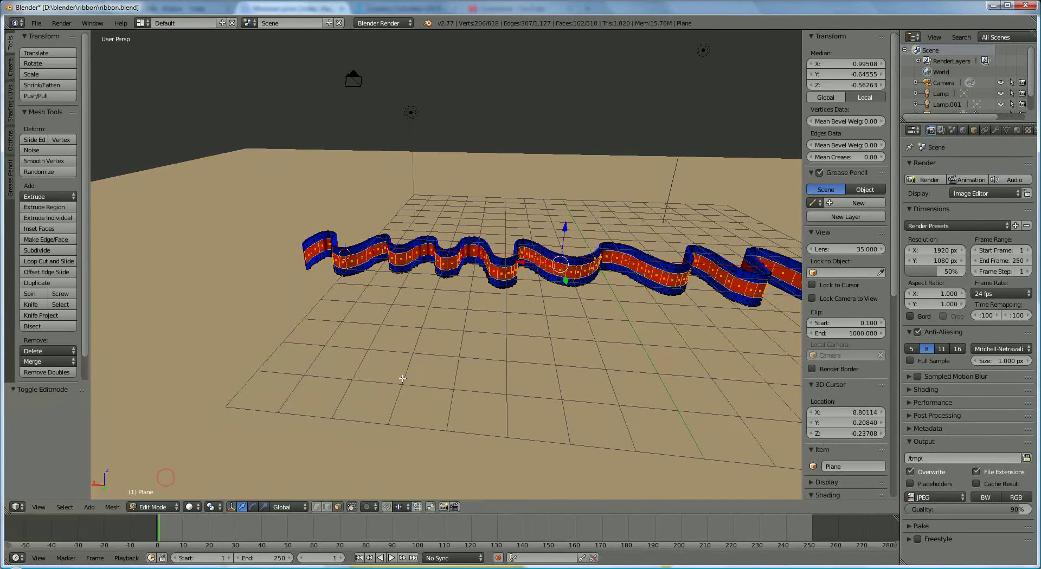
mouse_move(402, 378)
middle_mouse_down()
mouse_move(405, 360)
mouse_move(397, 371)
middle_mouse_up()
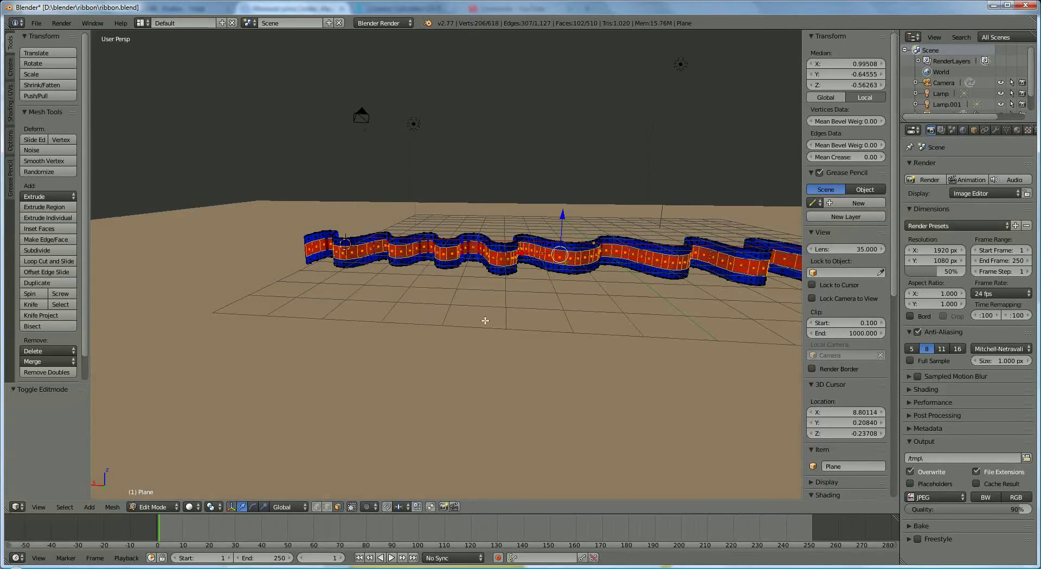
key("a")
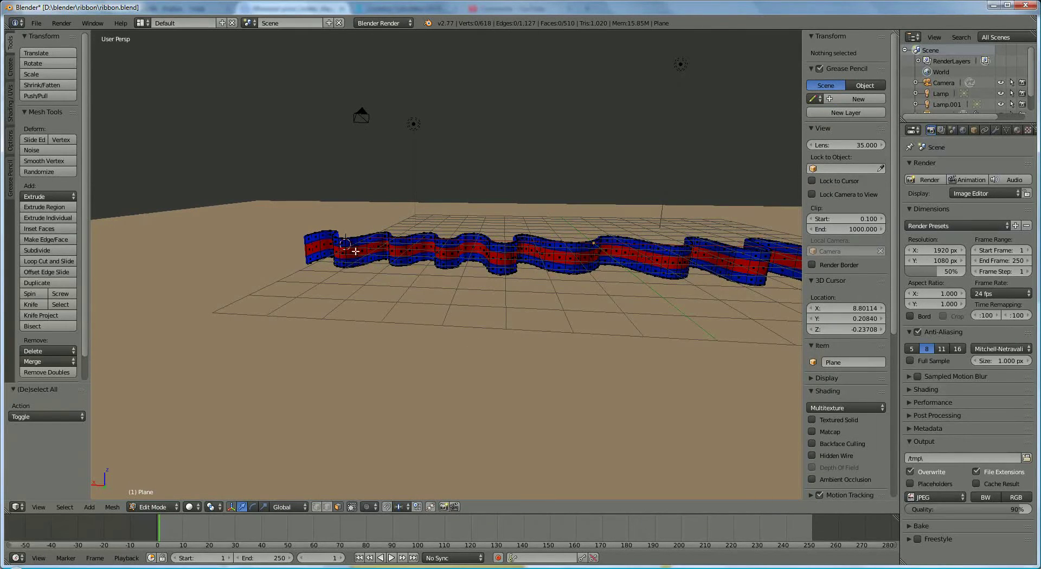
scroll(383, 448, "up", 2)
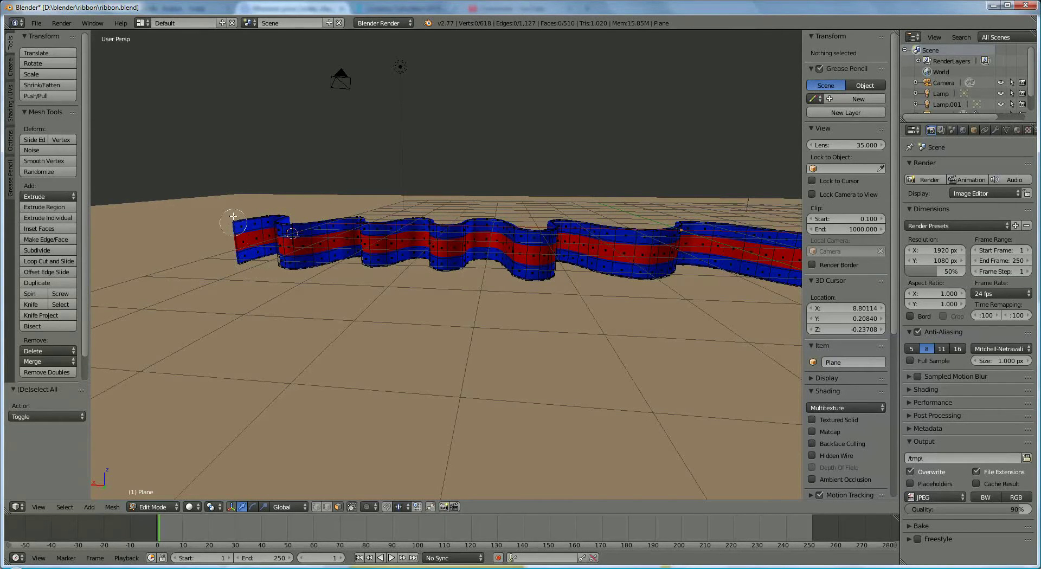
mouse_move(238, 224)
left_mouse_down()
mouse_move(238, 245)
mouse_move(283, 221)
mouse_move(260, 249)
mouse_move(296, 255)
mouse_move(271, 223)
left_mouse_up()
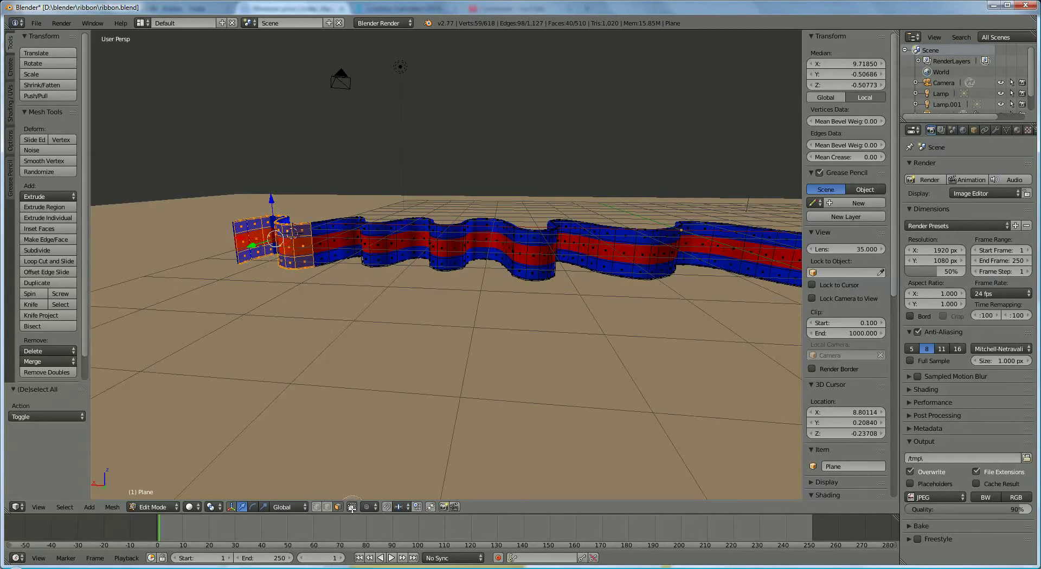
Turn off 'Limit selection to visible' and Shift-add extra vertices at the ribbon's left end
right_click(355, 434)
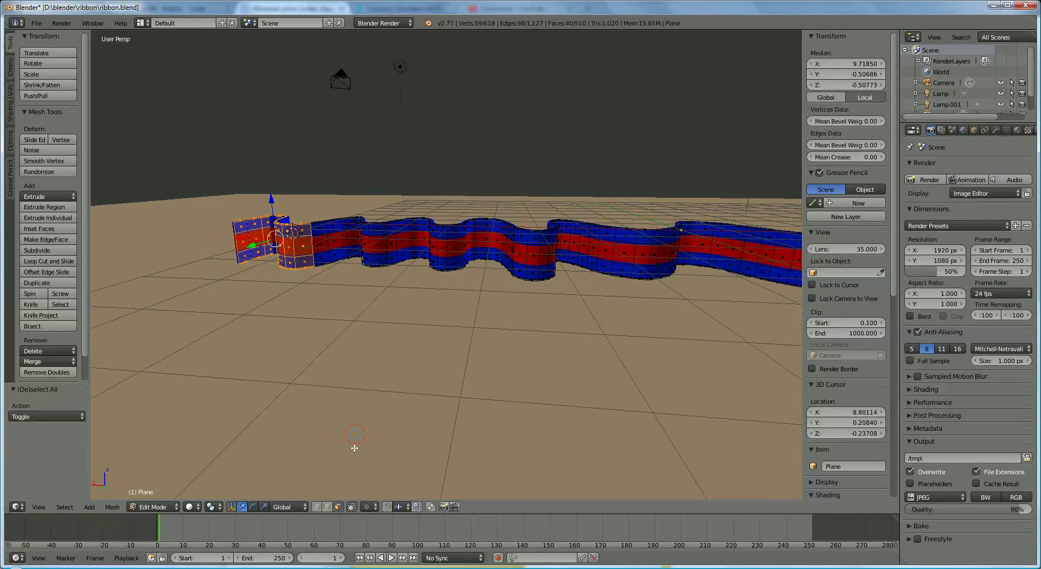
left_click(352, 507)
right_click(217, 215)
right_click(291, 234, "shift")
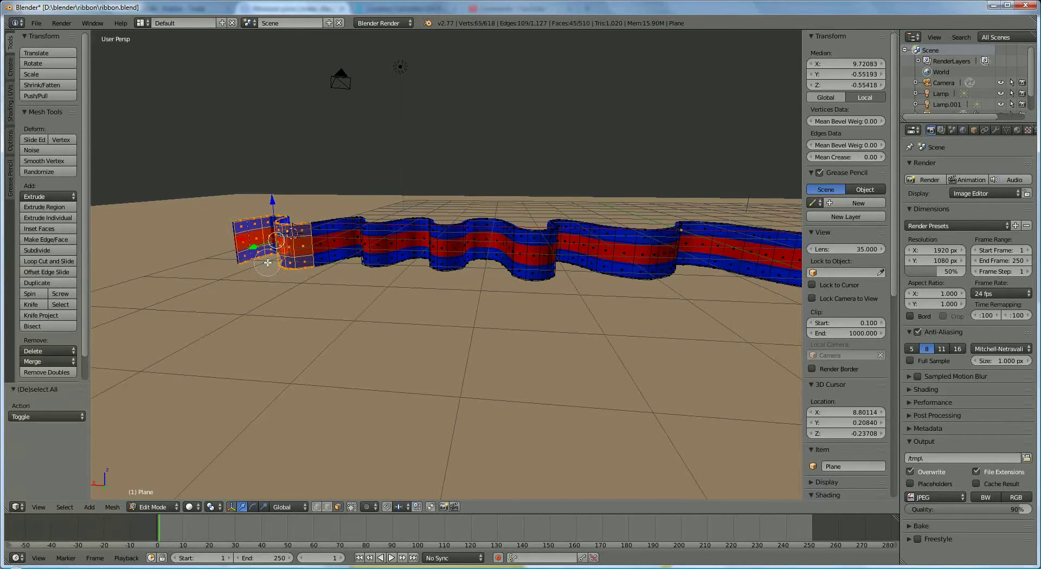
right_click(293, 237, "shift")
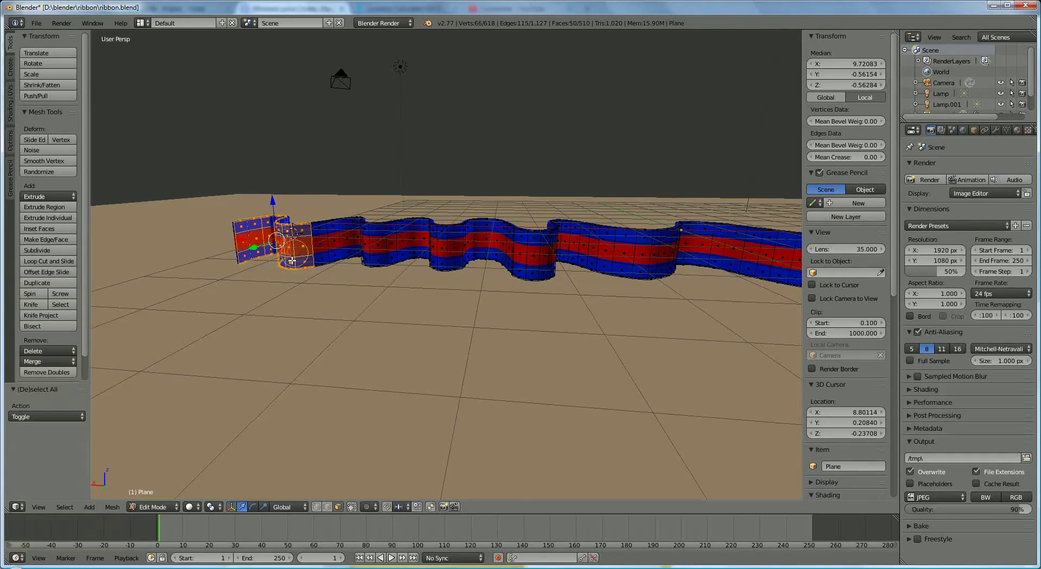
middle_click_drag(296, 325, 329, 338)
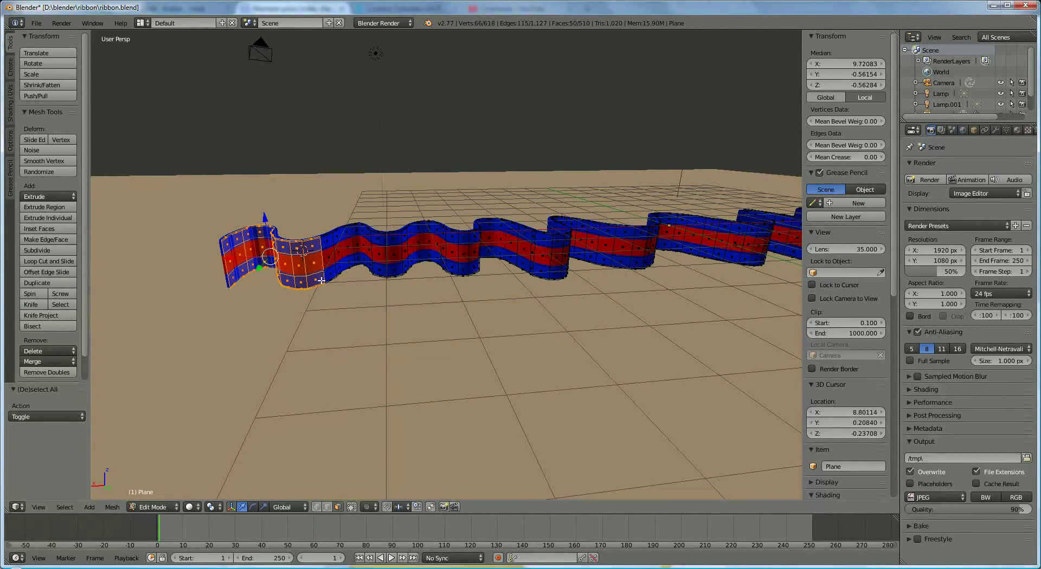
Twist the left end -91.7° in Right view and shift it 0.643 along X into a hook
key("g")
key("x")
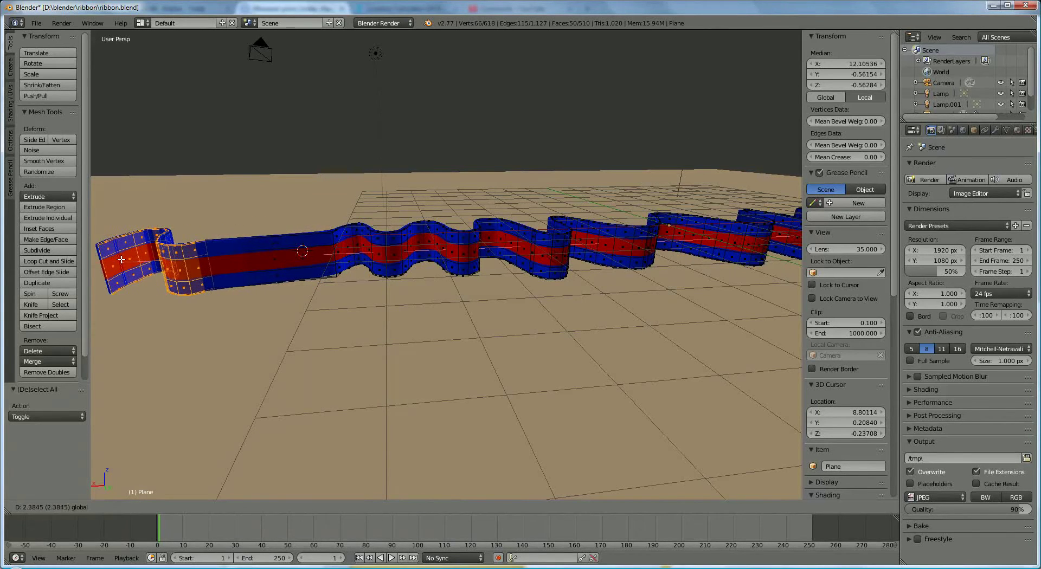
left_click(207, 283)
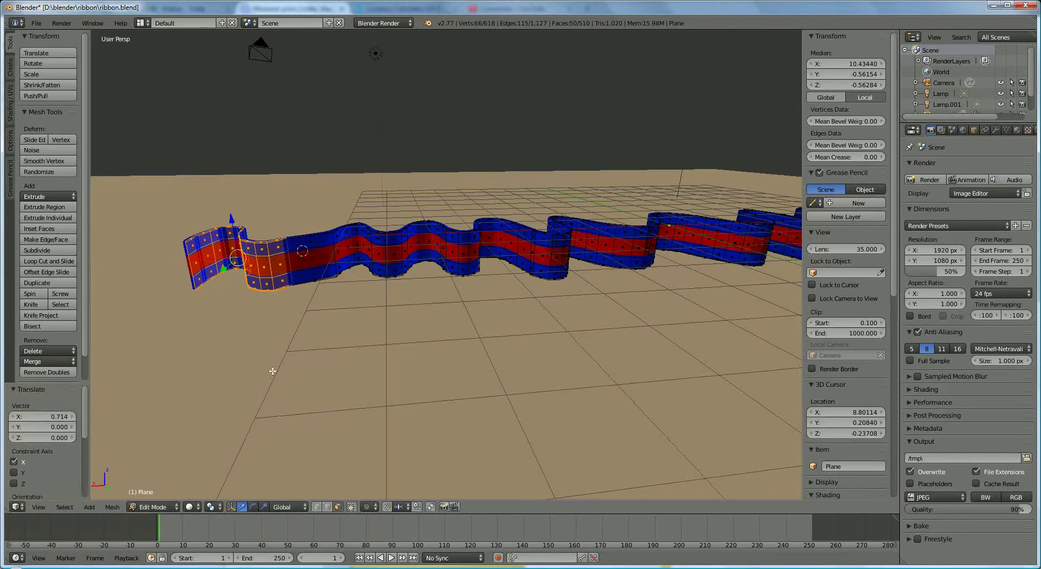
key("KP_3")
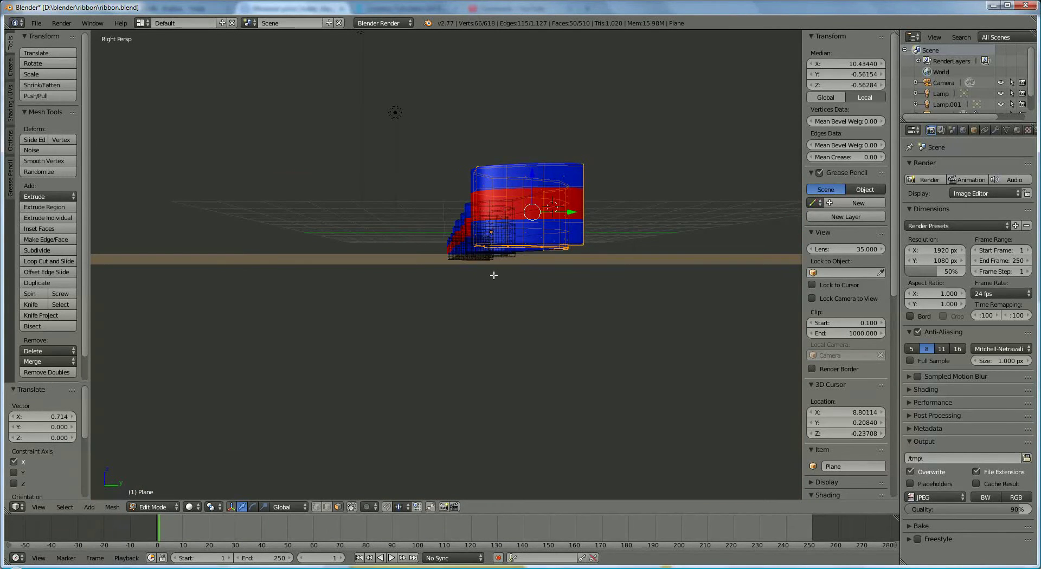
key("r")
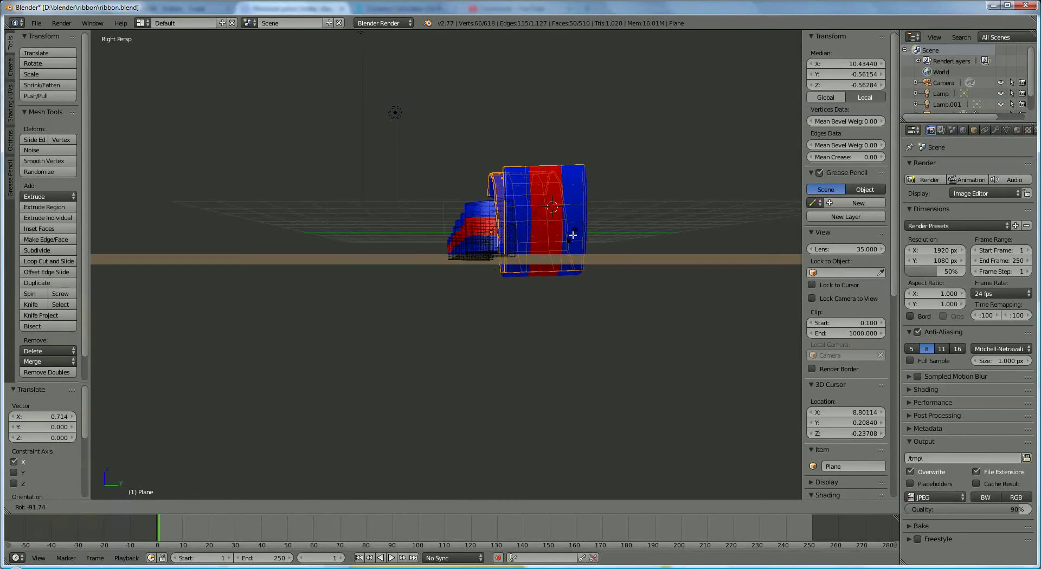
left_click(573, 235)
middle_click_drag(500, 306, 390, 339)
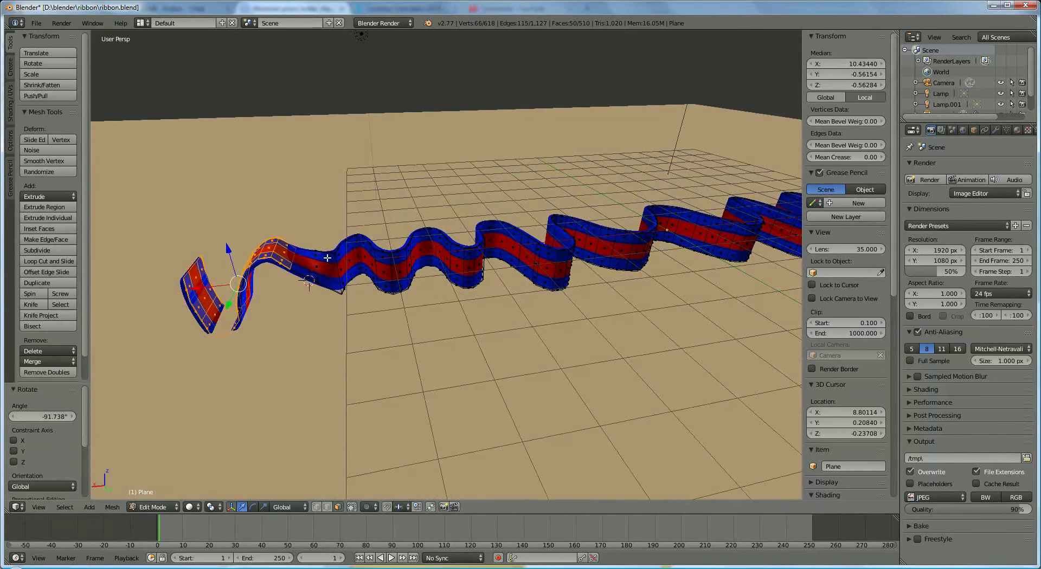
key("g")
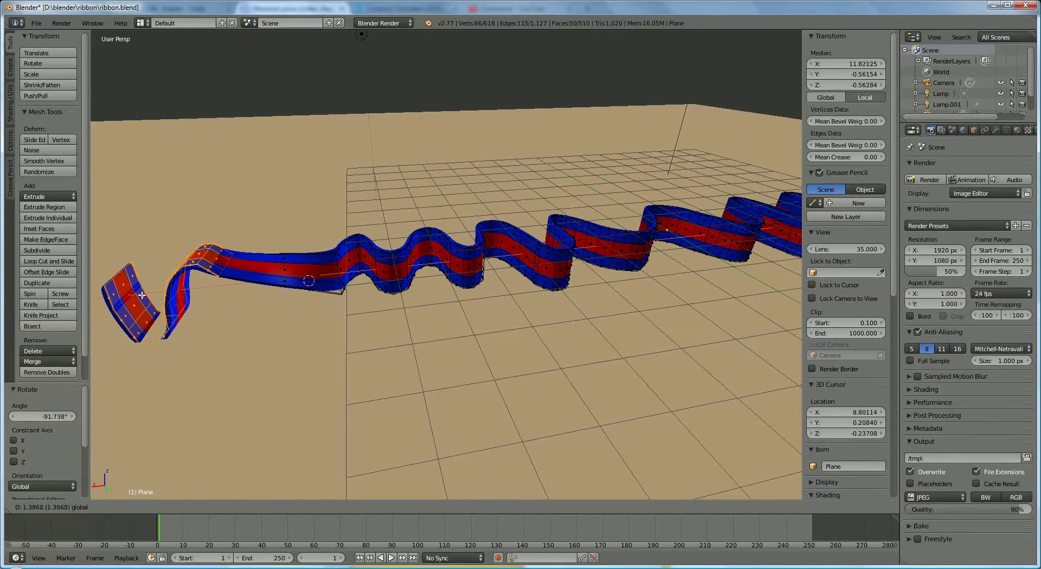
left_click(294, 288)
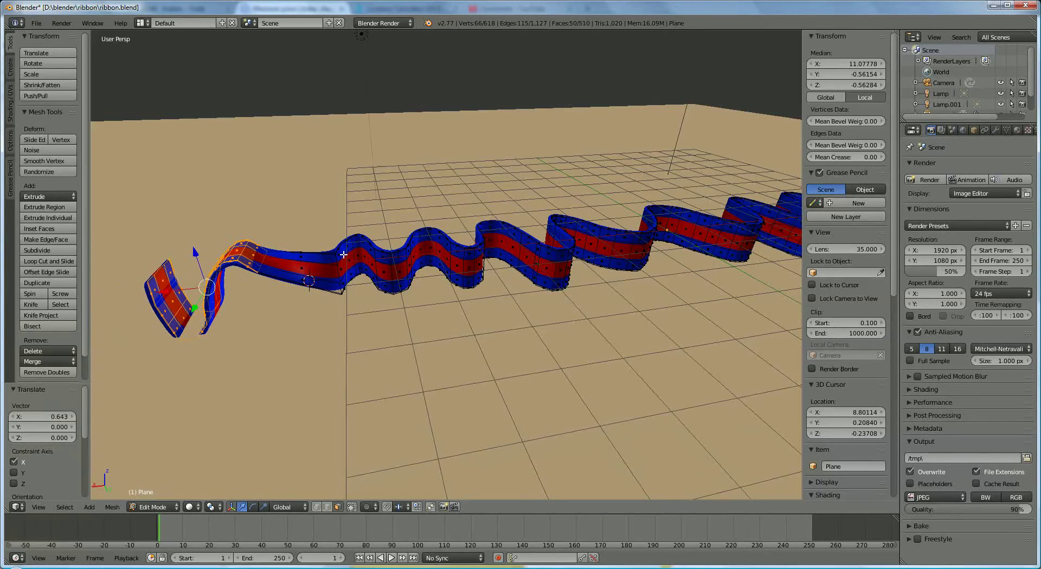
mouse_move(304, 321)
middle_mouse_down()
mouse_move(288, 333)
mouse_move(310, 314)
middle_mouse_up()
Circle-select 12 vertices near the left bend and shift them -0.526 along X
key("a")
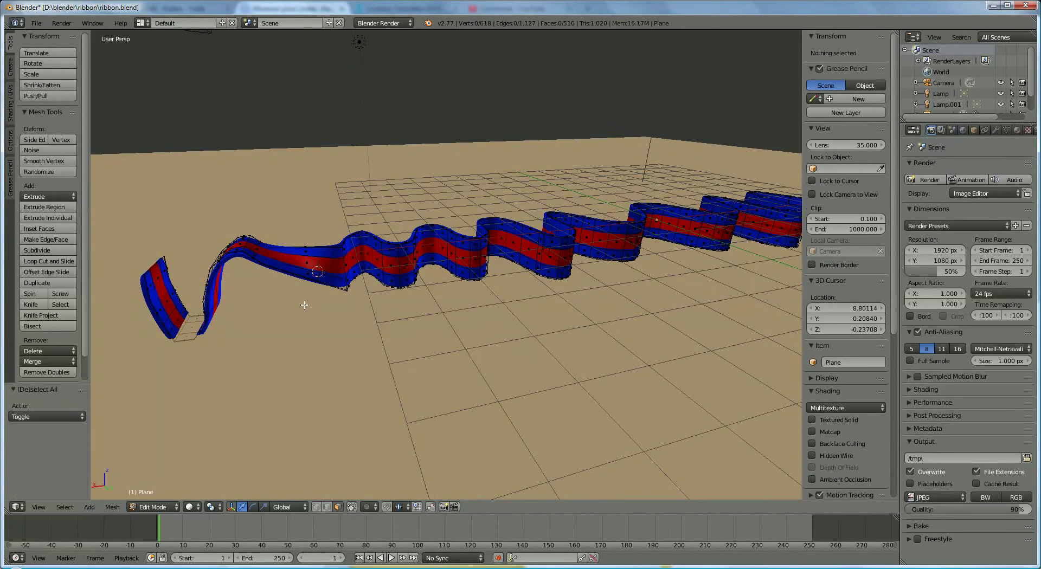
scroll(283, 301, "up", 1)
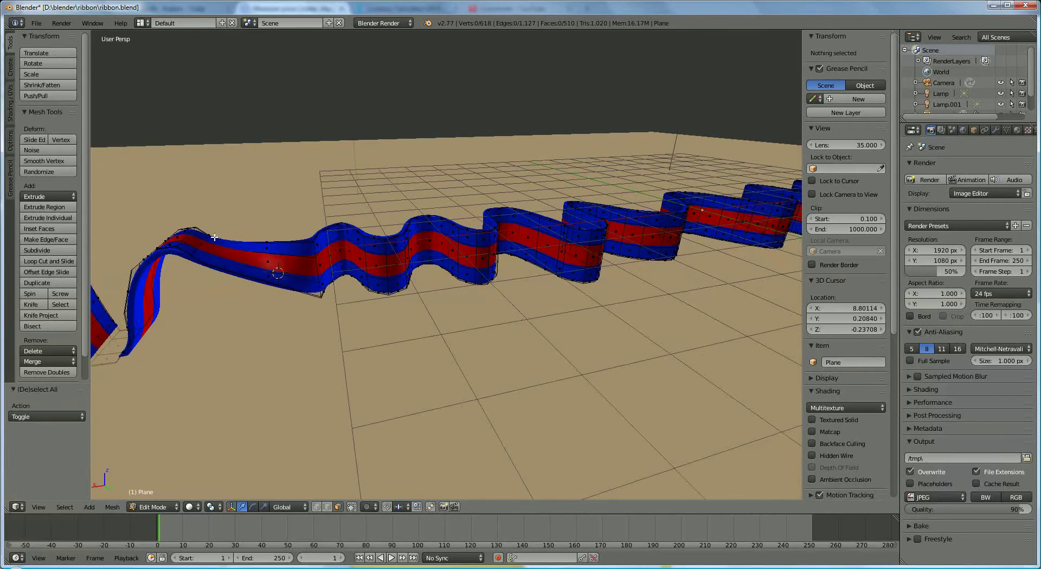
key("c")
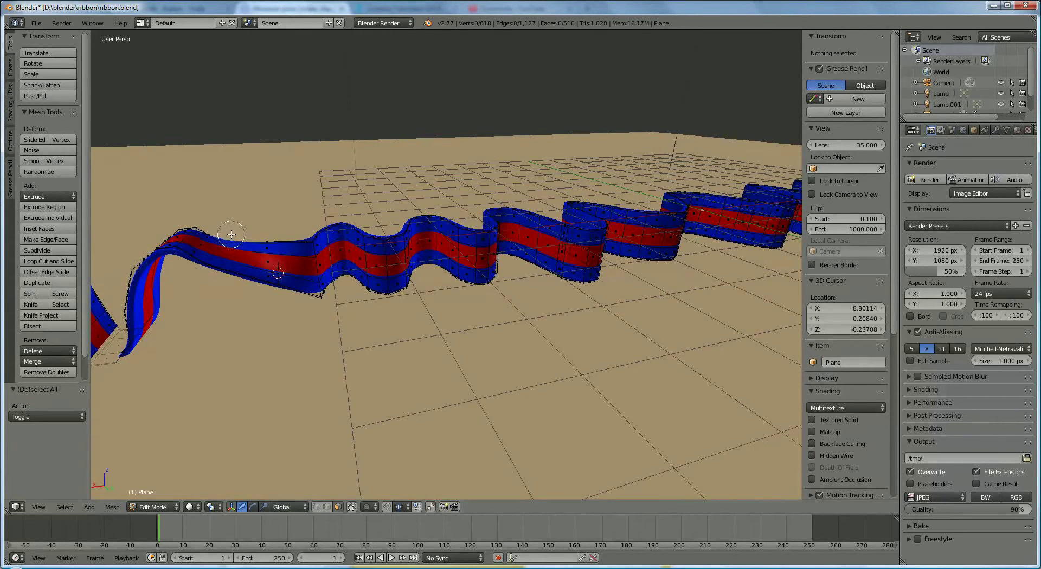
left_click(200, 245)
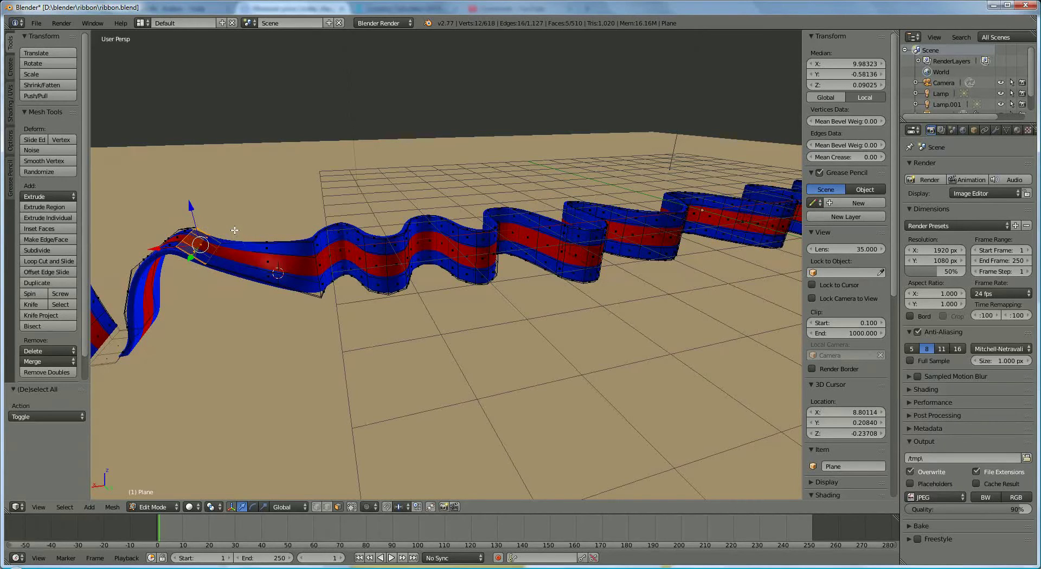
key("Escape")
key("g")
key("x")
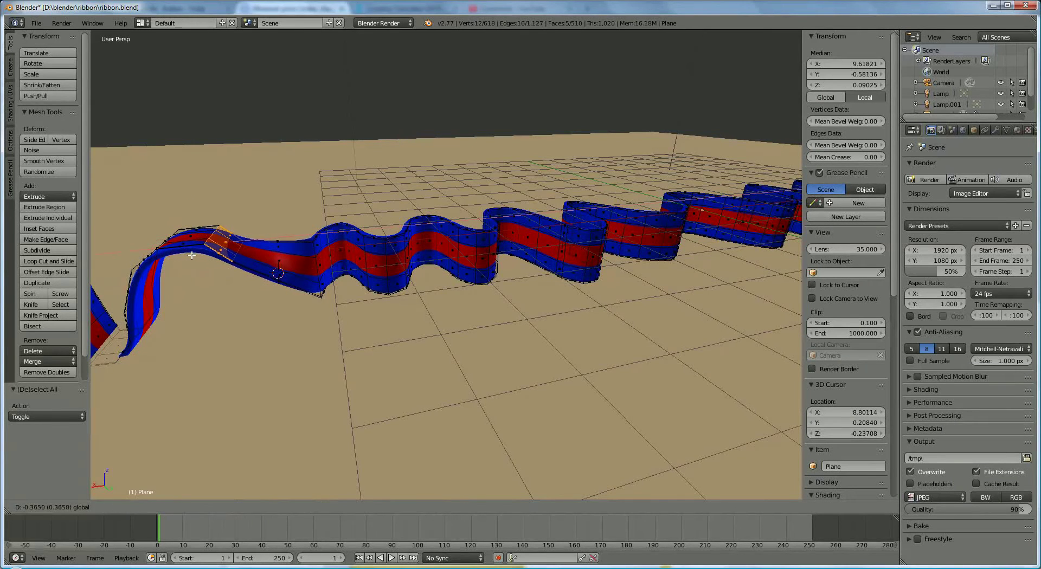
left_click(262, 301)
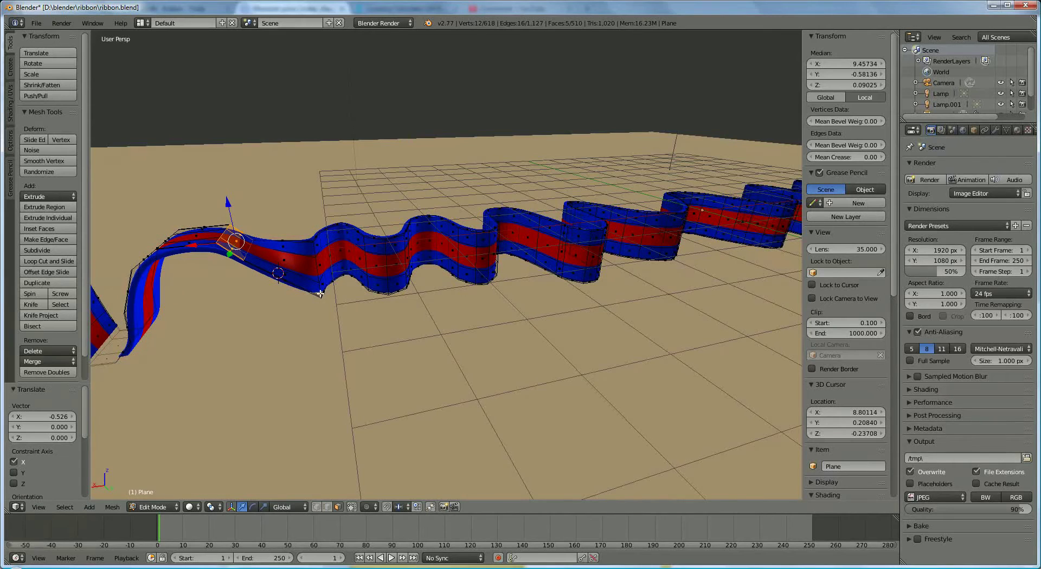
middle_click_drag(321, 293, 306, 244)
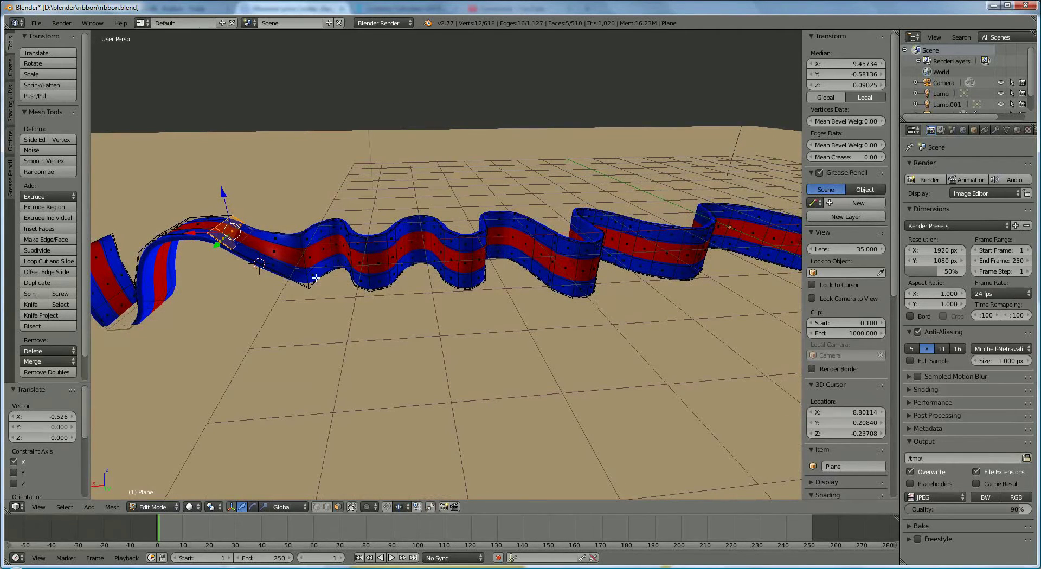
Circle-select a band of faces just inward of the ribbon's left end
key("a")
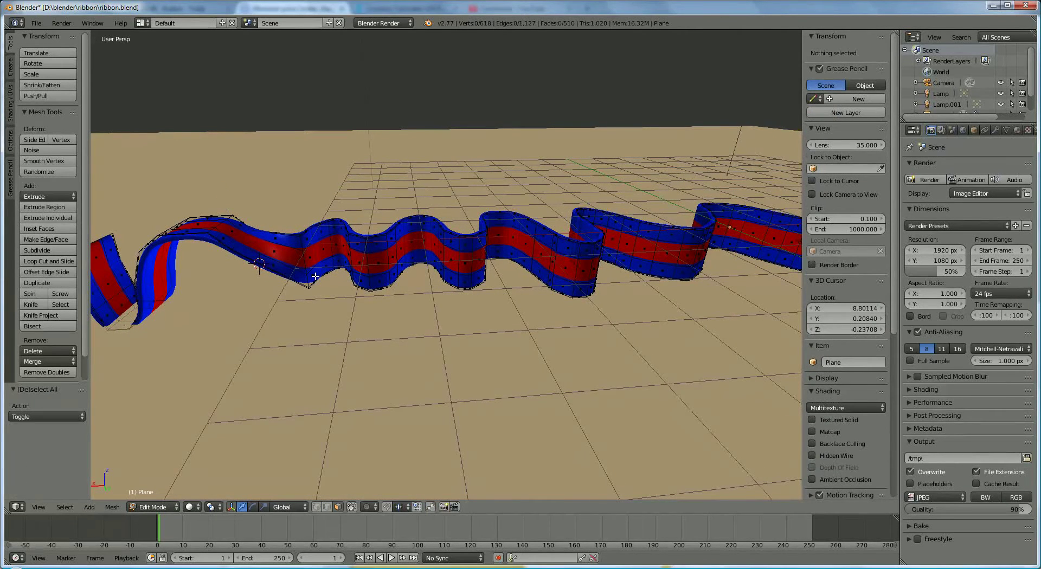
key("c")
left_click_drag(313, 268, 301, 232)
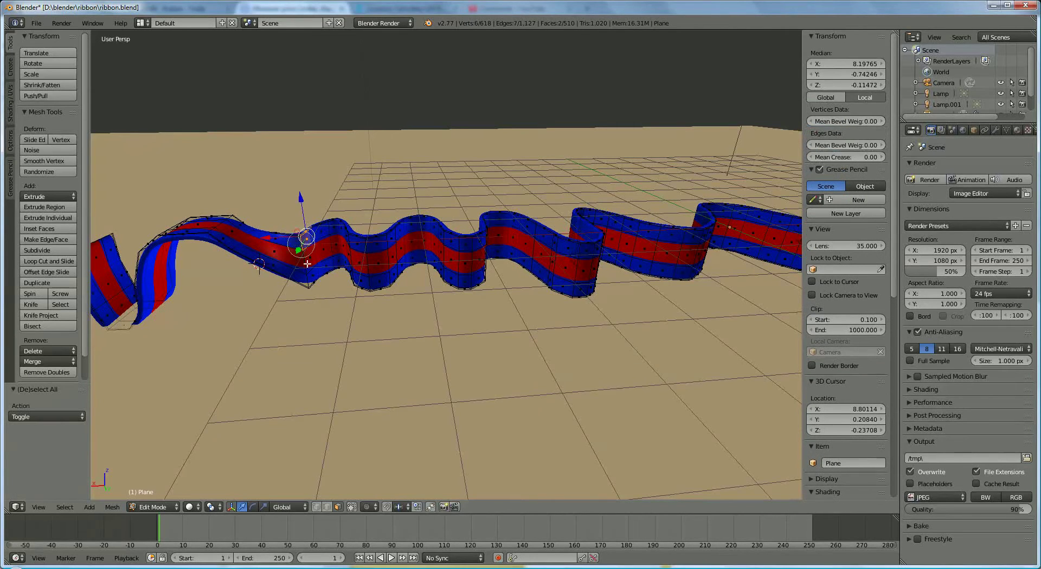
mouse_move(317, 295)
left_mouse_down()
mouse_move(310, 216)
mouse_move(323, 264)
left_mouse_up()
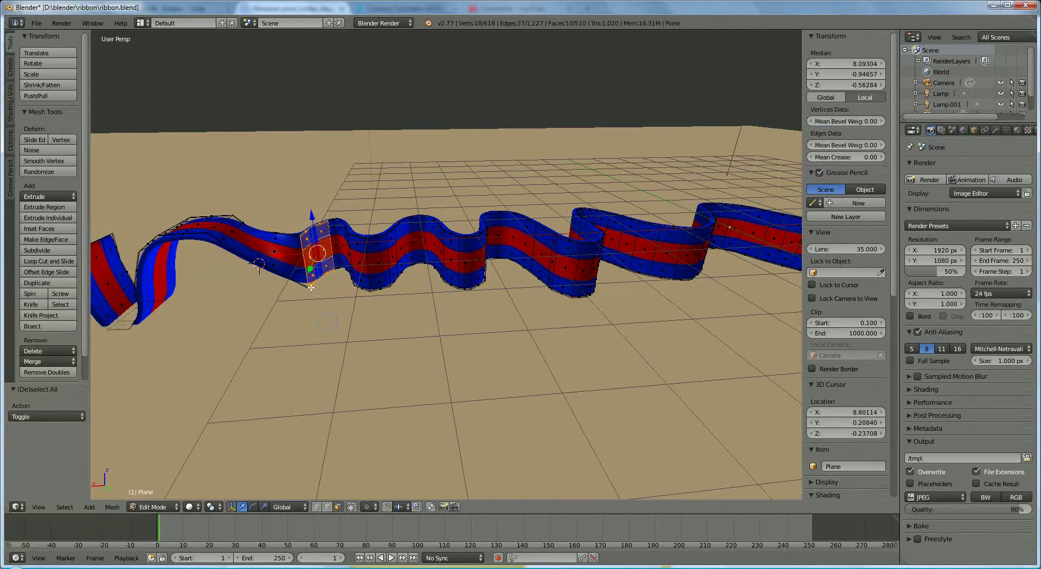
middle_click_drag(310, 287, 410, 287)
Rotate the band, shift it 0.339 along X, then turn it a further -12.386°
key("r")
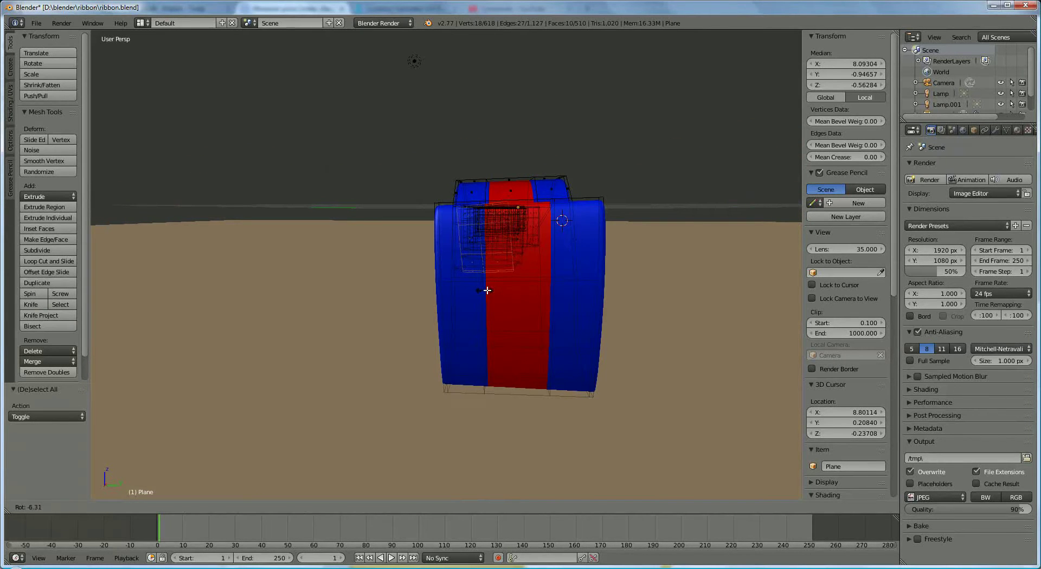
left_click(514, 289)
middle_click_drag(514, 288, 468, 325)
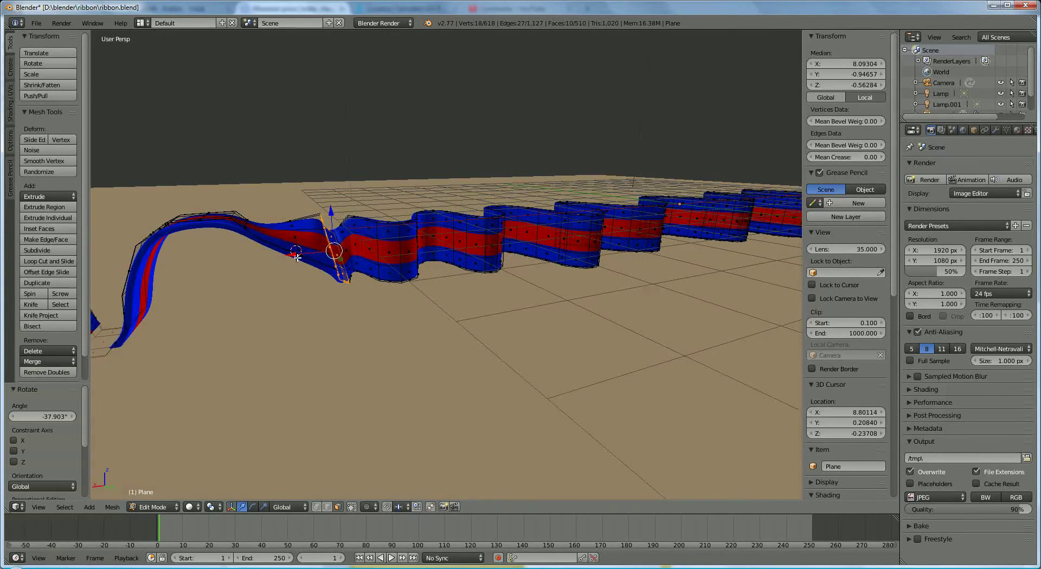
left_click_drag(297, 258, 292, 274)
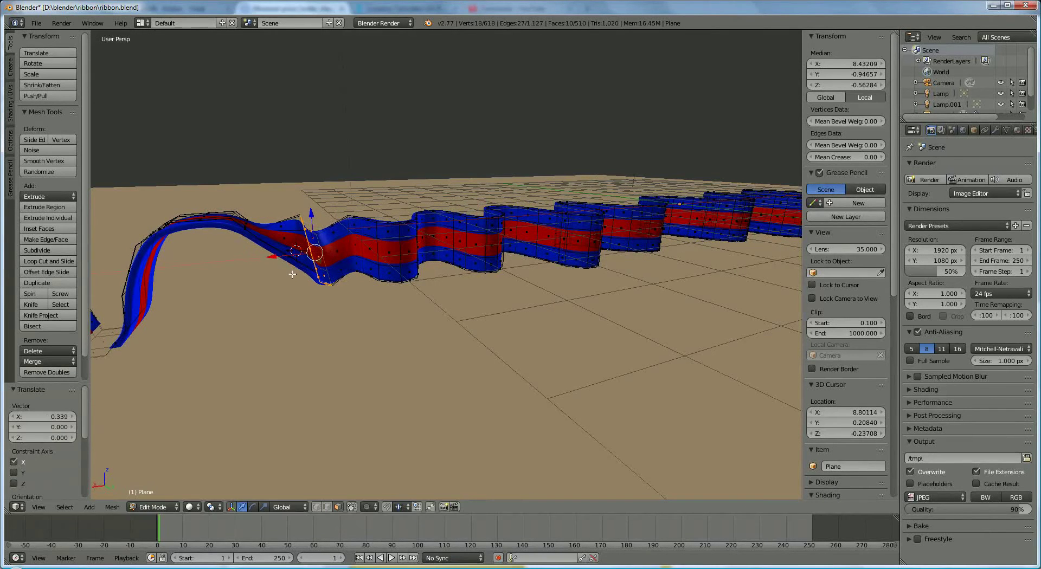
middle_click_drag(292, 274, 428, 307)
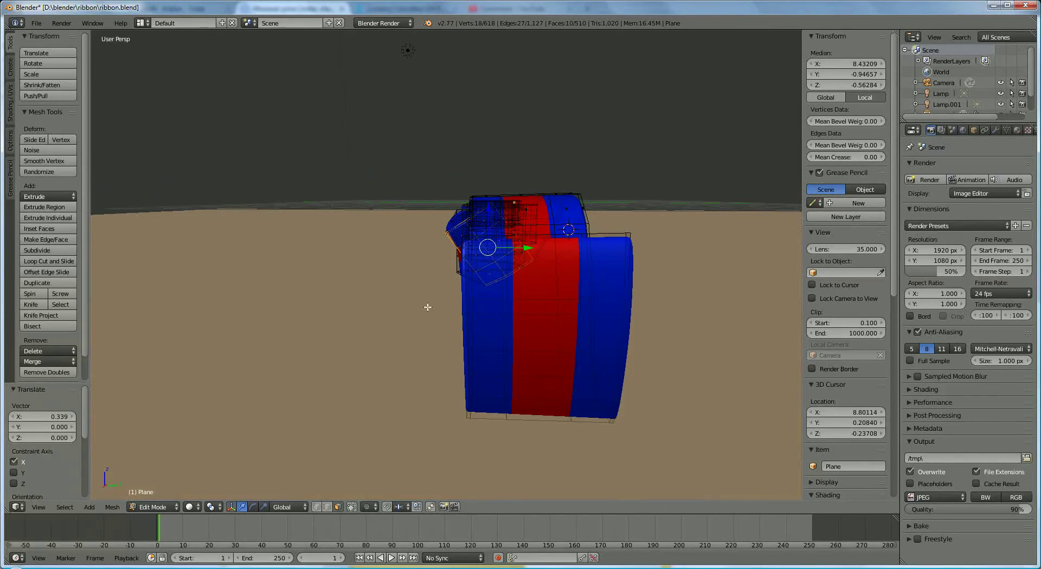
key("r")
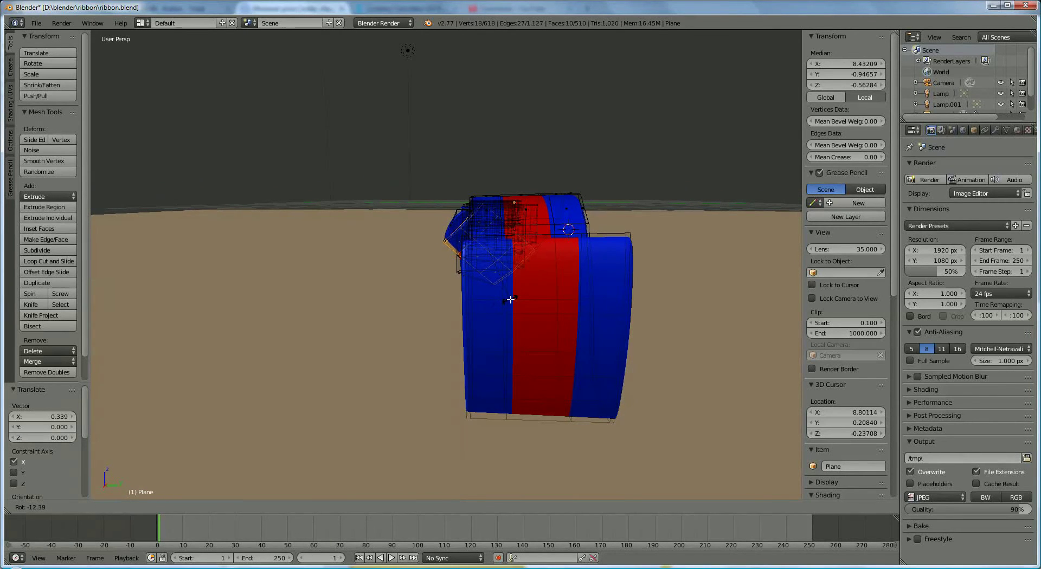
left_click(511, 299)
mouse_move(511, 299)
middle_mouse_down()
mouse_move(429, 307)
mouse_move(441, 325)
mouse_move(423, 327)
middle_mouse_up()
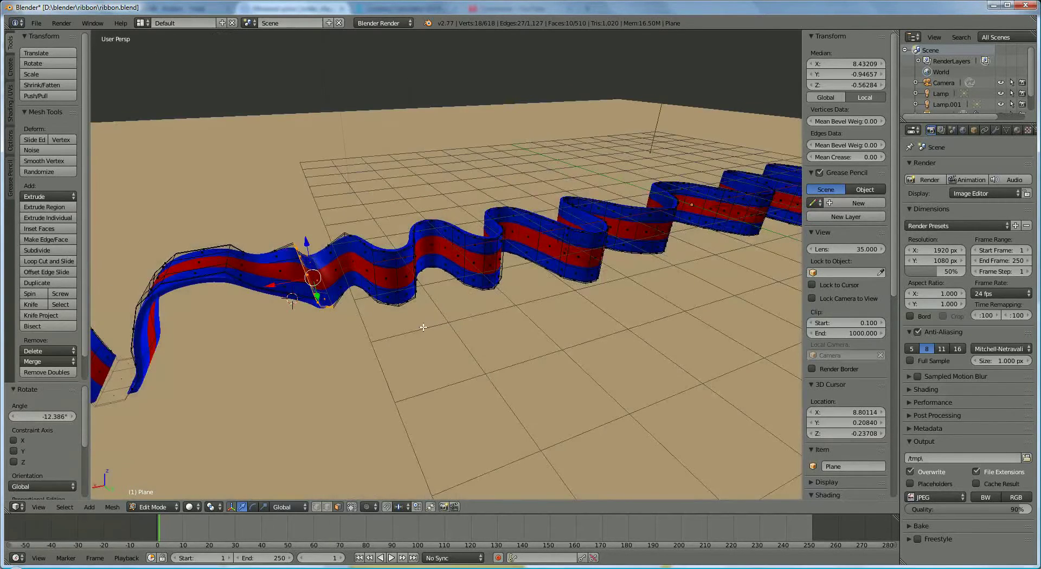
scroll(422, 327, "up", 3)
Shift the selected vertices along X and rotate them to continue the curl
mouse_move(291, 319)
middle_mouse_down()
mouse_move(348, 291)
mouse_move(424, 309)
mouse_move(390, 317)
middle_mouse_up()
scroll(417, 303, "up", 2)
scroll(392, 336, "up", 2)
scroll(388, 327, "down", 2)
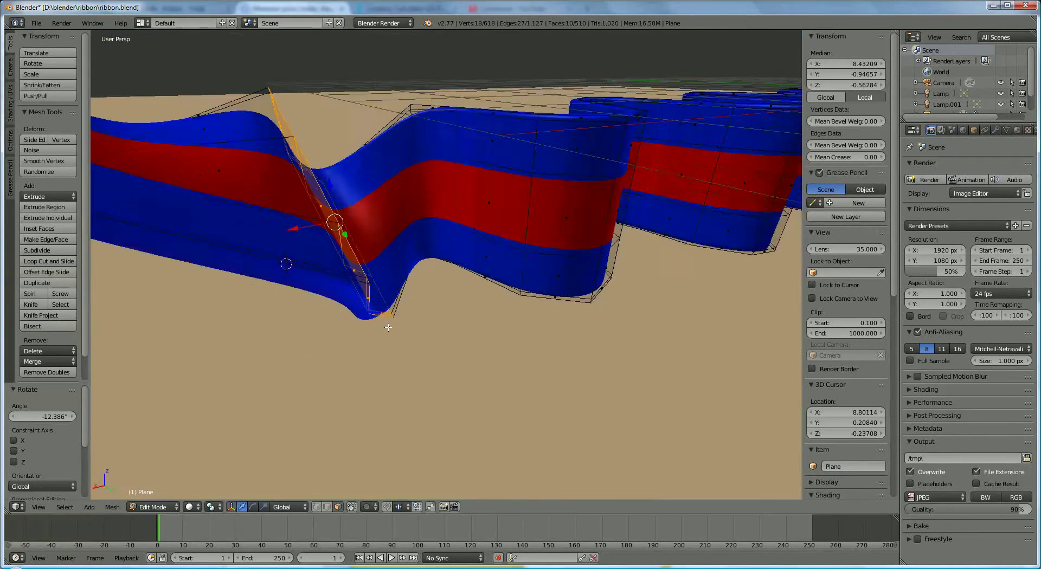
scroll(388, 326, "down", 2)
left_click_drag(330, 242, 293, 263)
middle_click_drag(293, 264, 547, 356)
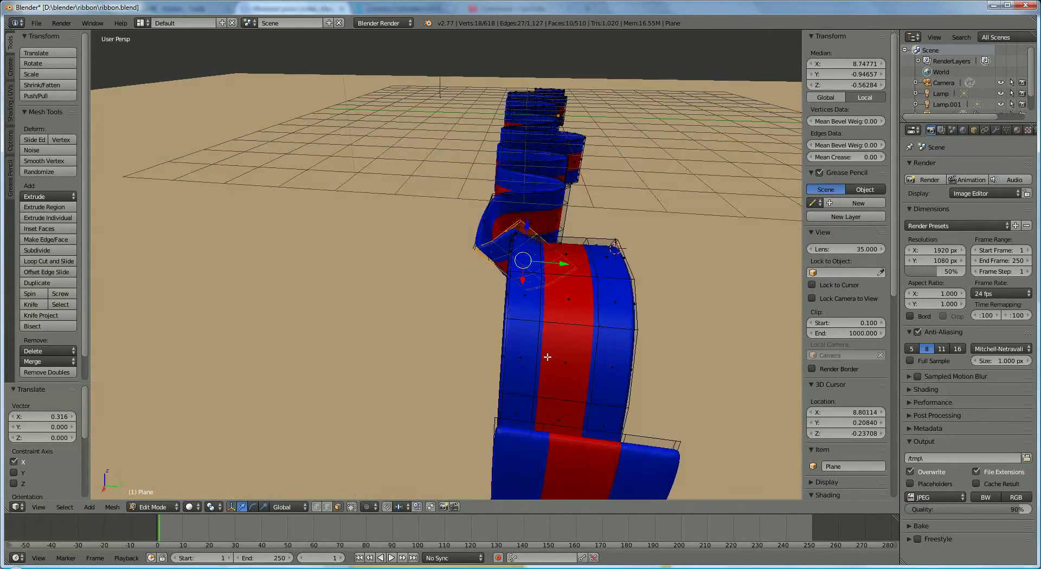
key("r")
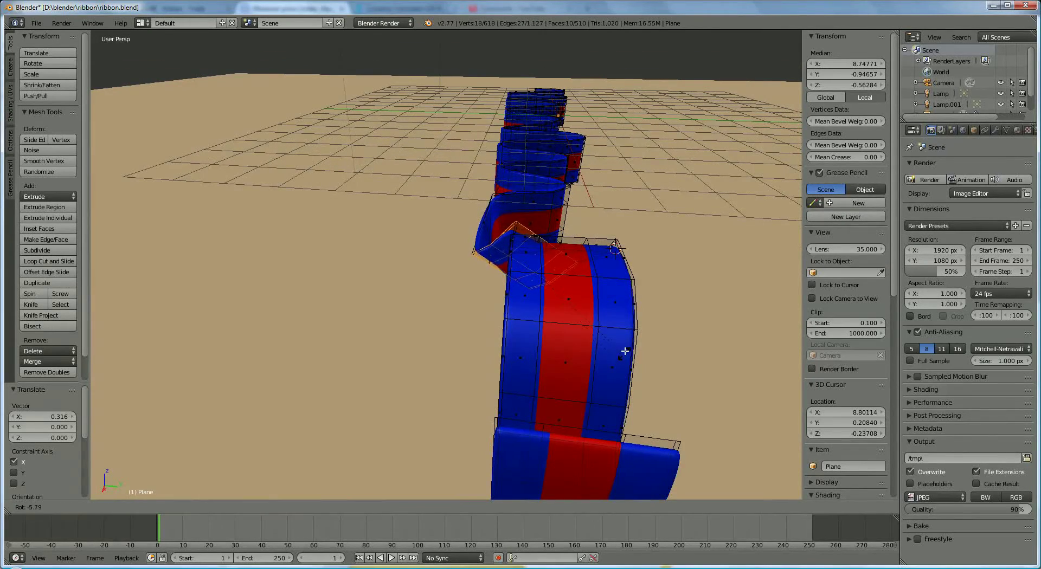
left_click(621, 326)
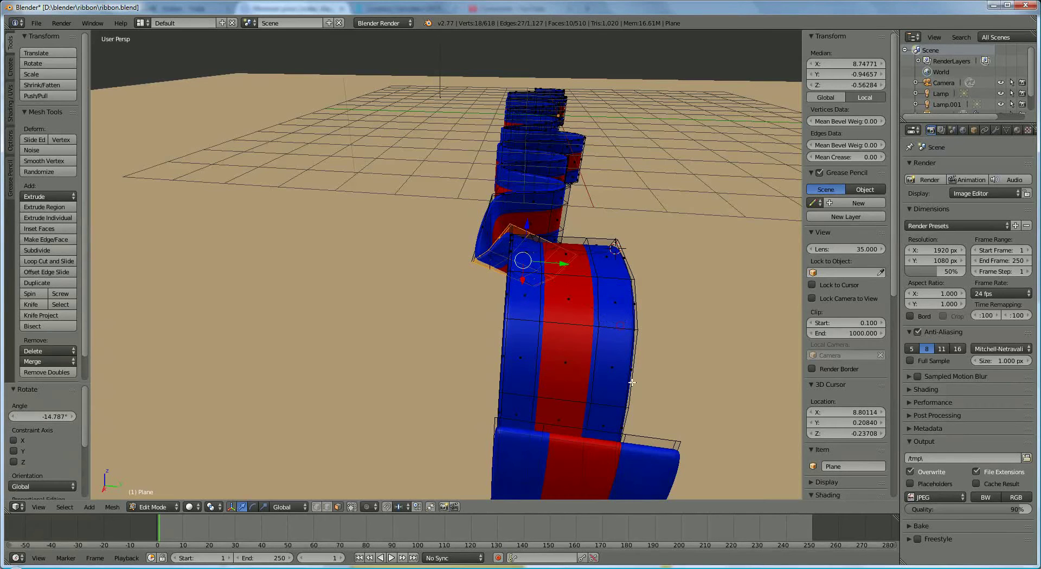
mouse_move(633, 383)
middle_mouse_down()
mouse_move(529, 383)
mouse_move(275, 332)
middle_mouse_up()
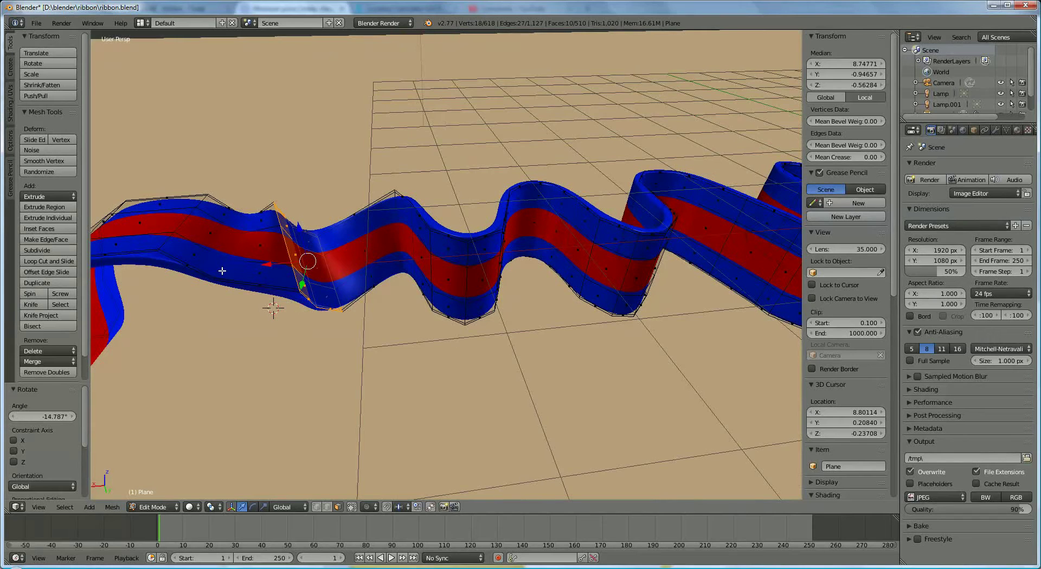
Circle-select a few more faces near the ribbon's left end
key("a")
key("a")
key("a")
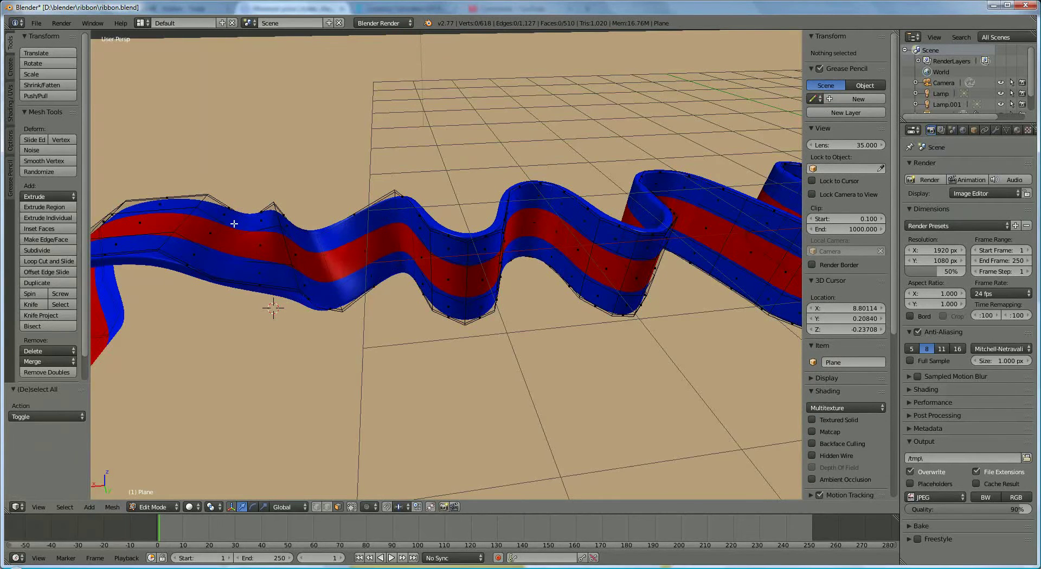
key("c")
left_click(227, 214)
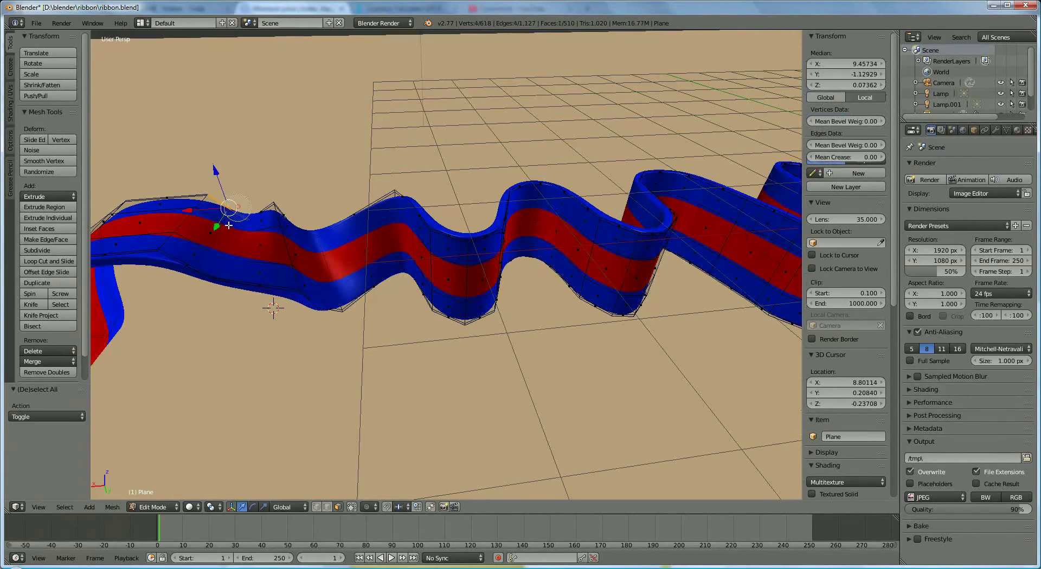
mouse_move(206, 281)
left_mouse_down()
mouse_move(183, 261)
mouse_move(232, 201)
mouse_move(222, 260)
left_mouse_up()
key("Escape")
Slide those faces 0.059 along X and rotate them 16.897°
middle_click_drag(207, 293, 191, 274)
key("g")
key("x")
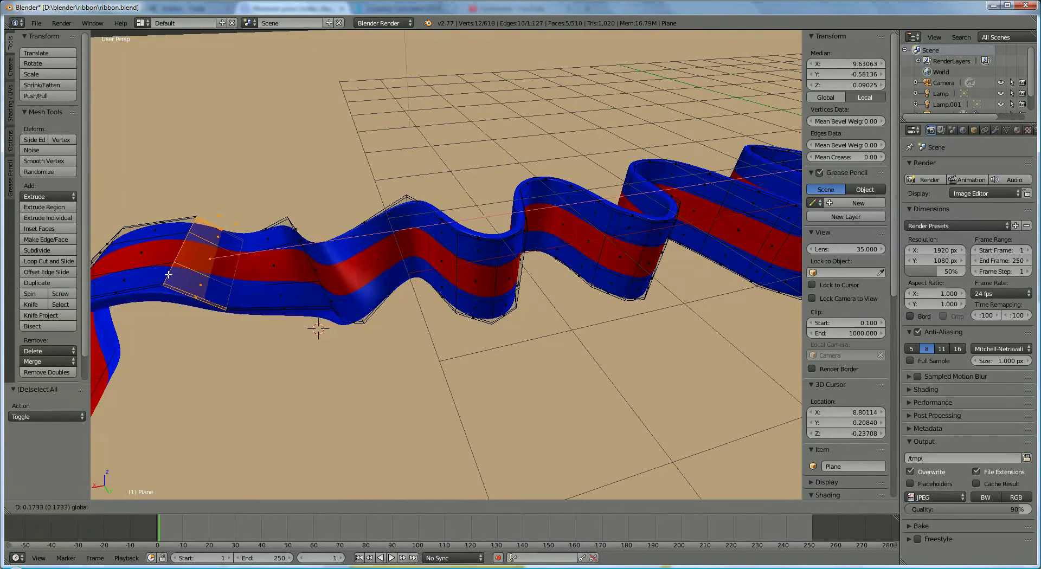
left_click(211, 272)
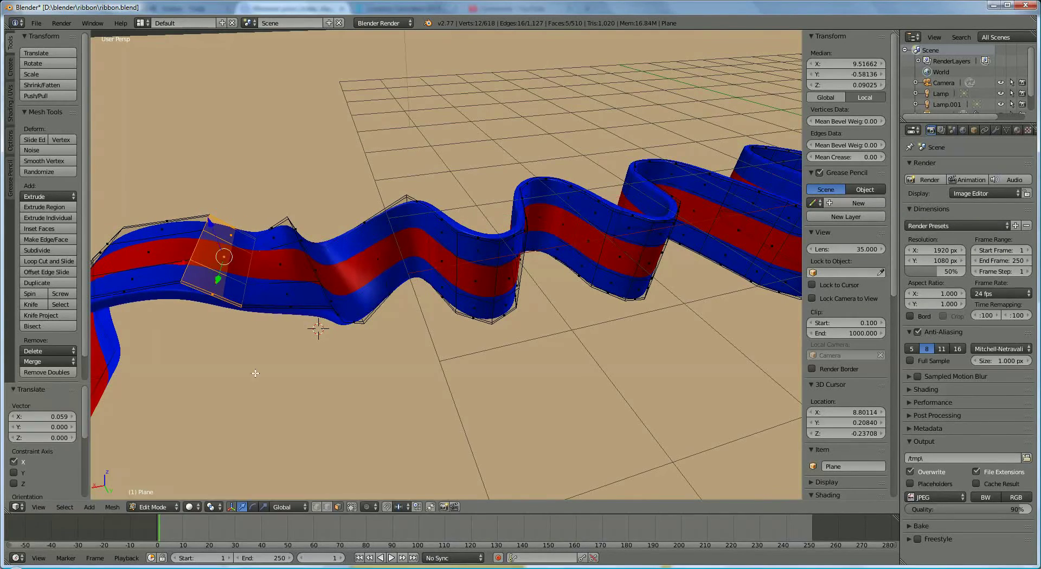
middle_click_drag(212, 272, 354, 374)
middle_click_drag(483, 396, 511, 390)
key("r")
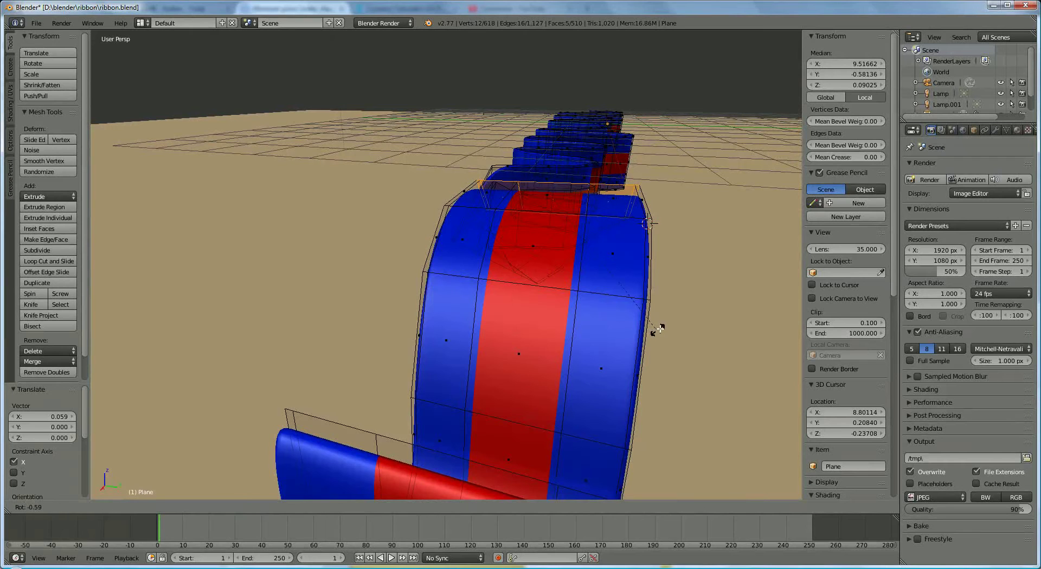
left_click(623, 369)
middle_click_drag(629, 388, 522, 404)
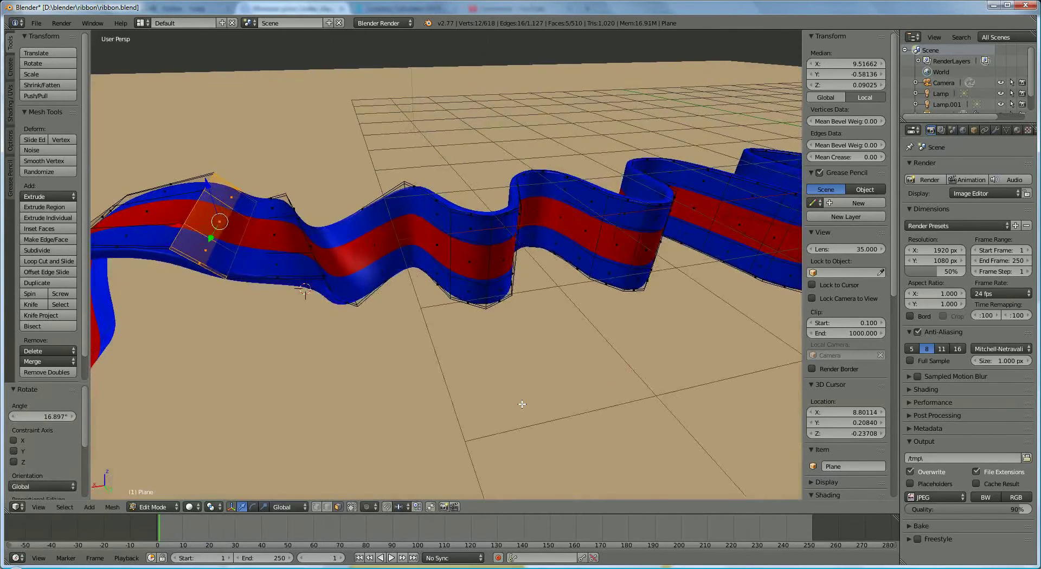
middle_click_drag(305, 291, 153, 317)
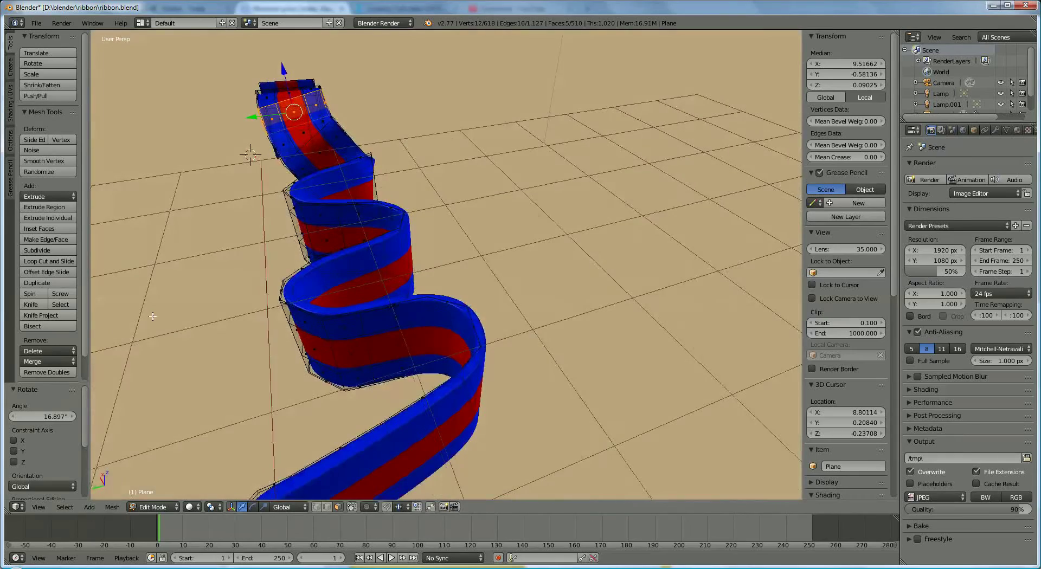
mouse_move(424, 191)
middle_mouse_down()
mouse_move(437, 255)
mouse_move(472, 285)
mouse_move(551, 306)
middle_mouse_up()
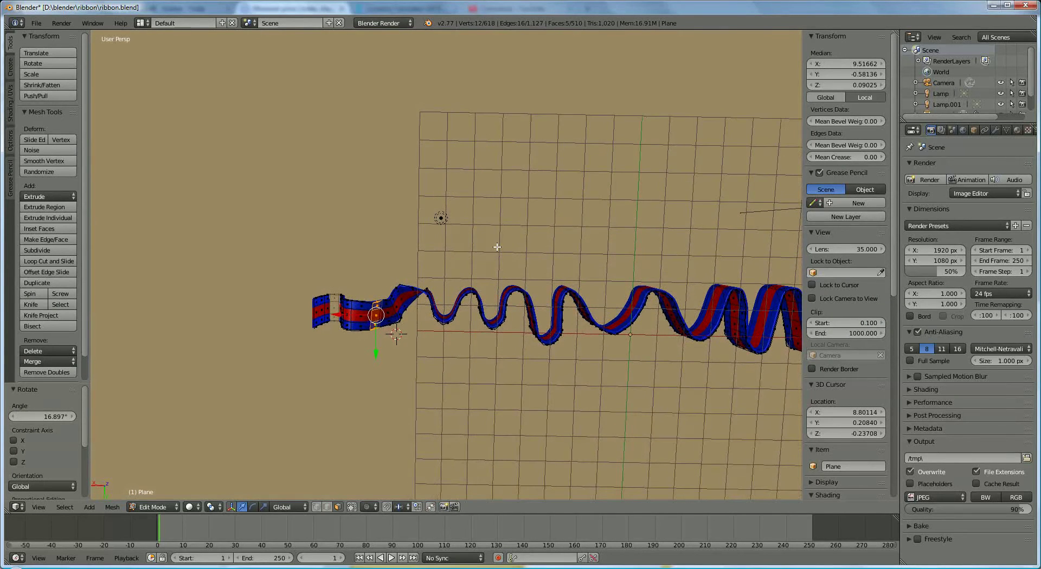
In top view, rotate the right end, extend the selection to the end block, and rotate further
middle_click_drag(496, 246, 458, 242, "shift")
key("KP_7")
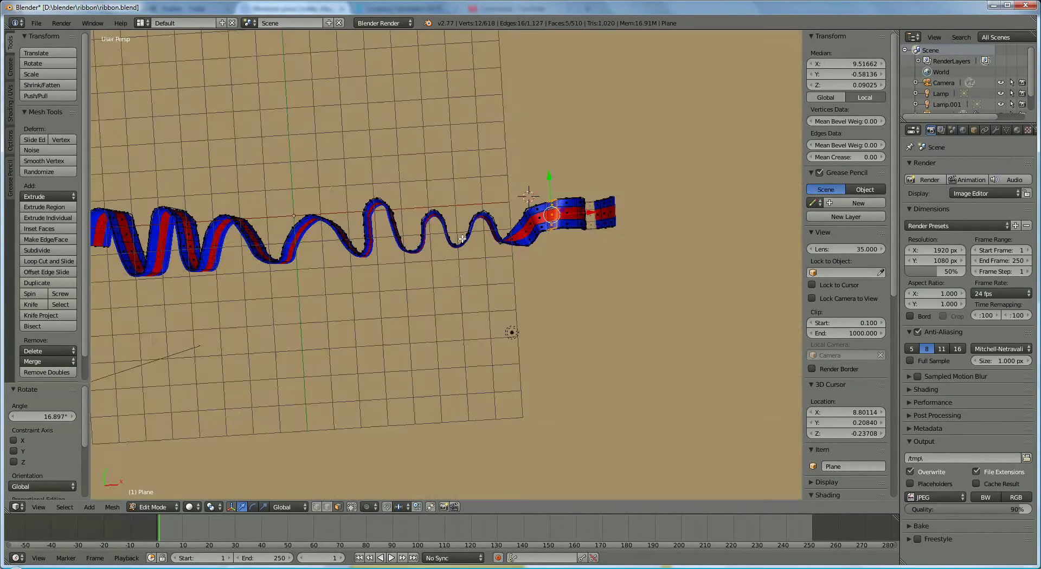
key("r")
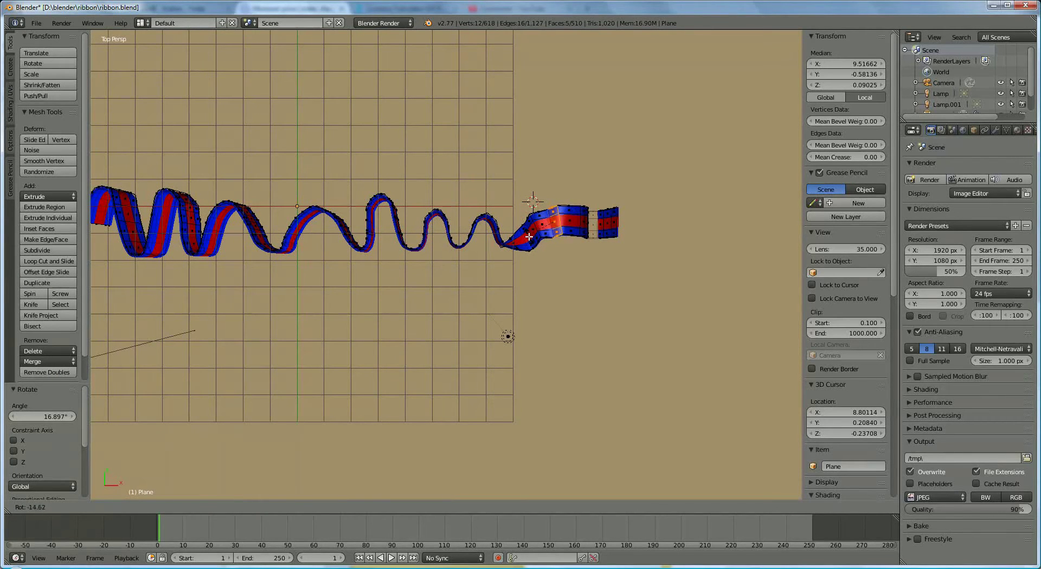
left_click(529, 237)
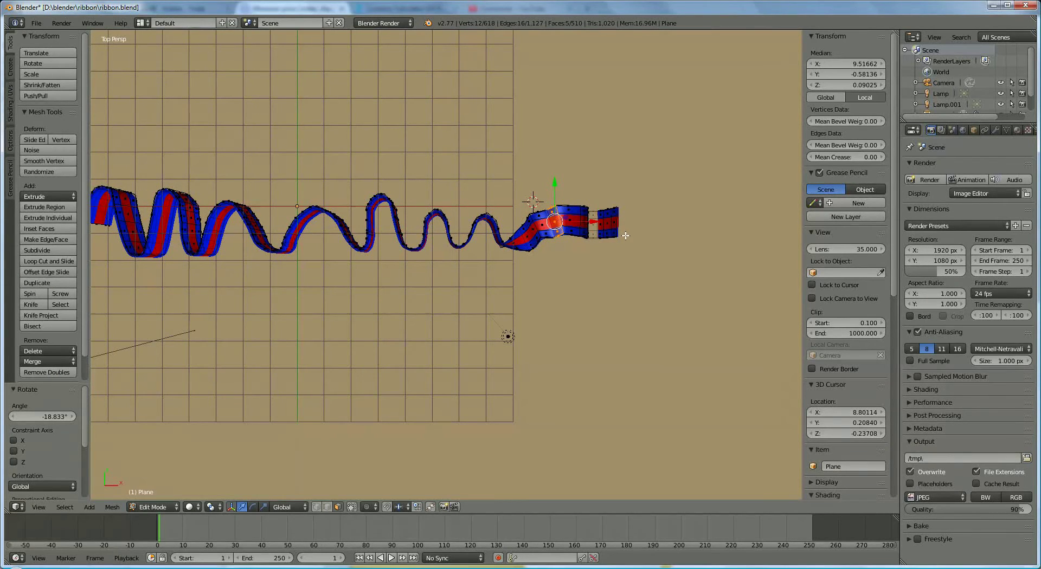
left_click(590, 228, "ctrl")
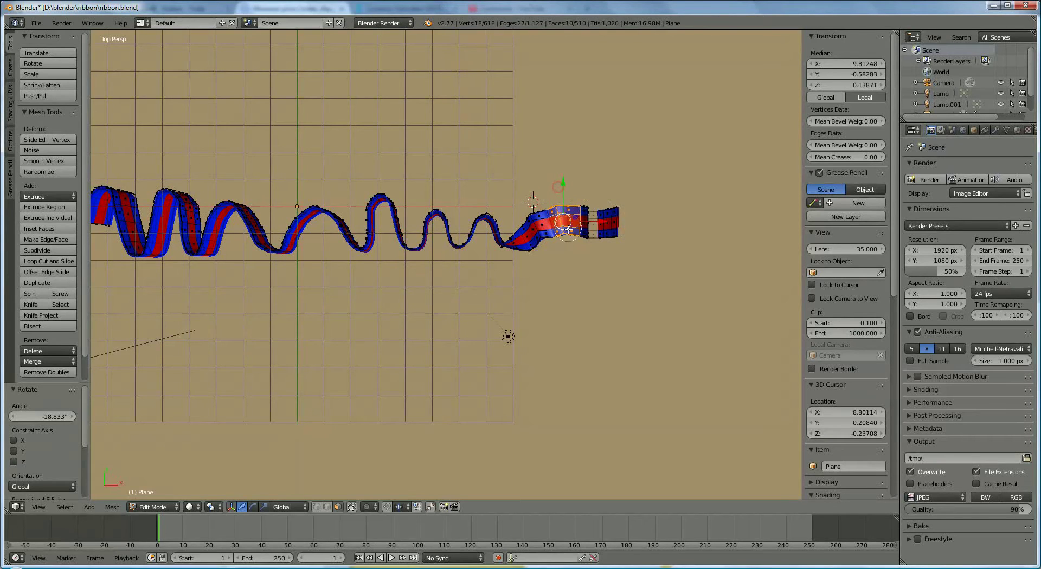
left_click(591, 232, "ctrl")
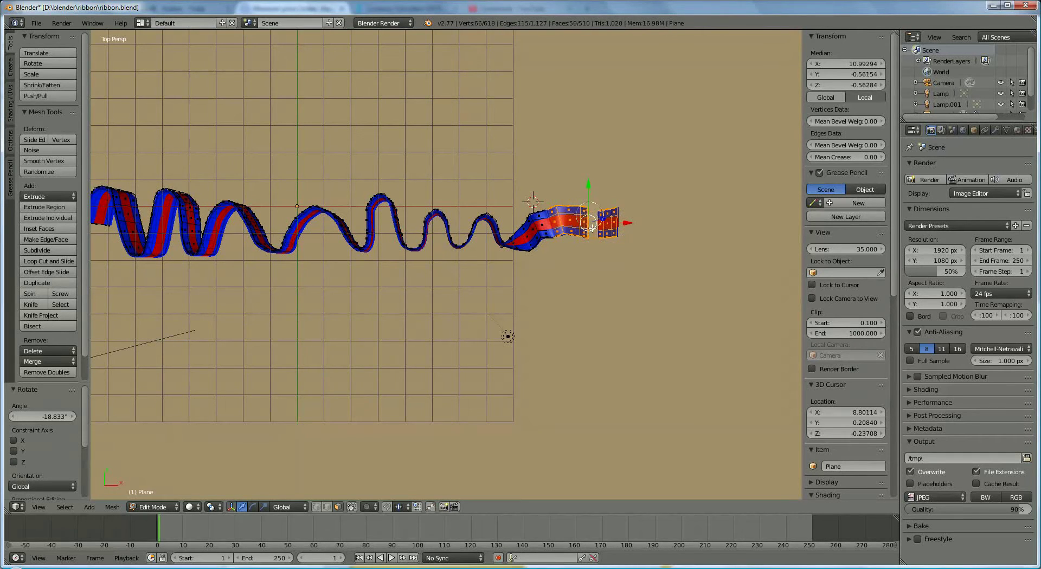
key("r")
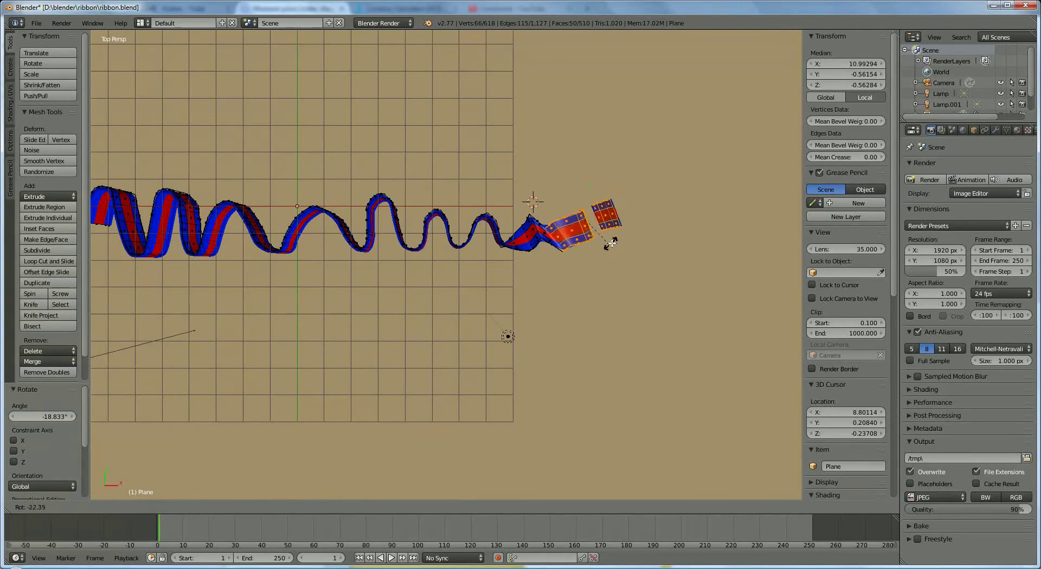
left_click(613, 234)
Move the end piece up along Y, left along X, and rotate it again
key("g")
key("y")
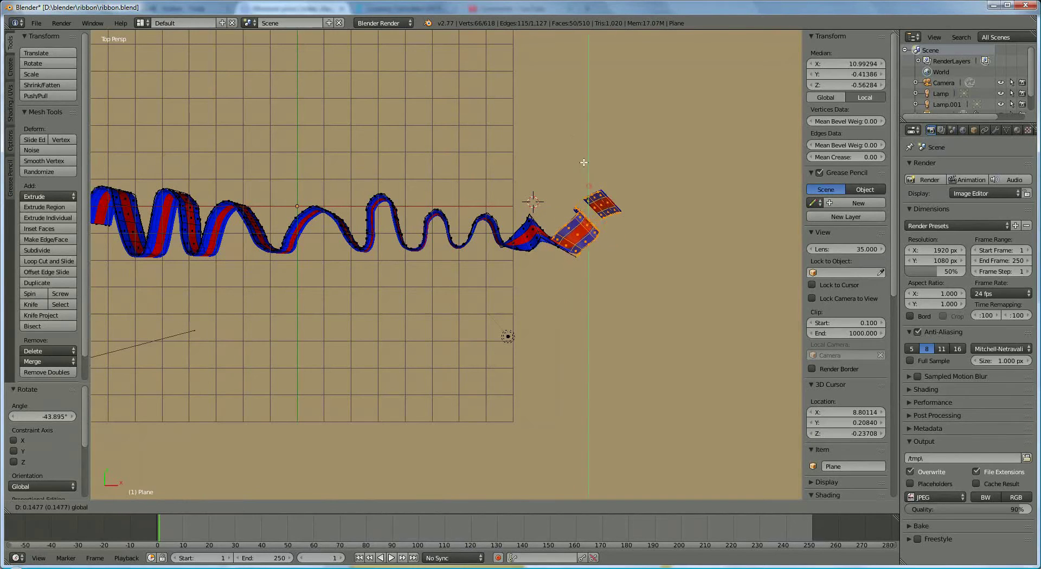
left_click(596, 165)
key("g")
key("x")
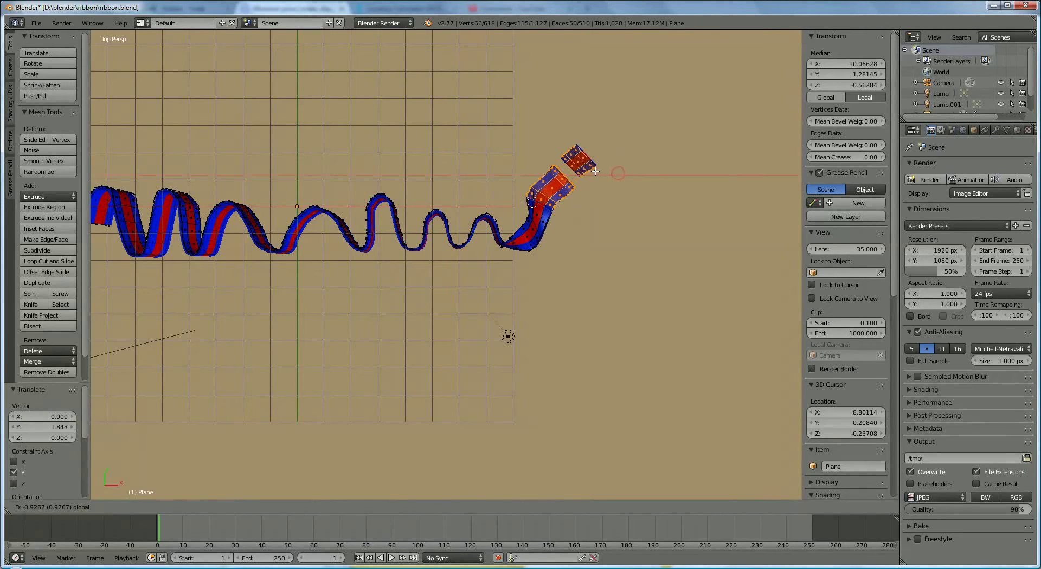
left_click(592, 175)
key("r")
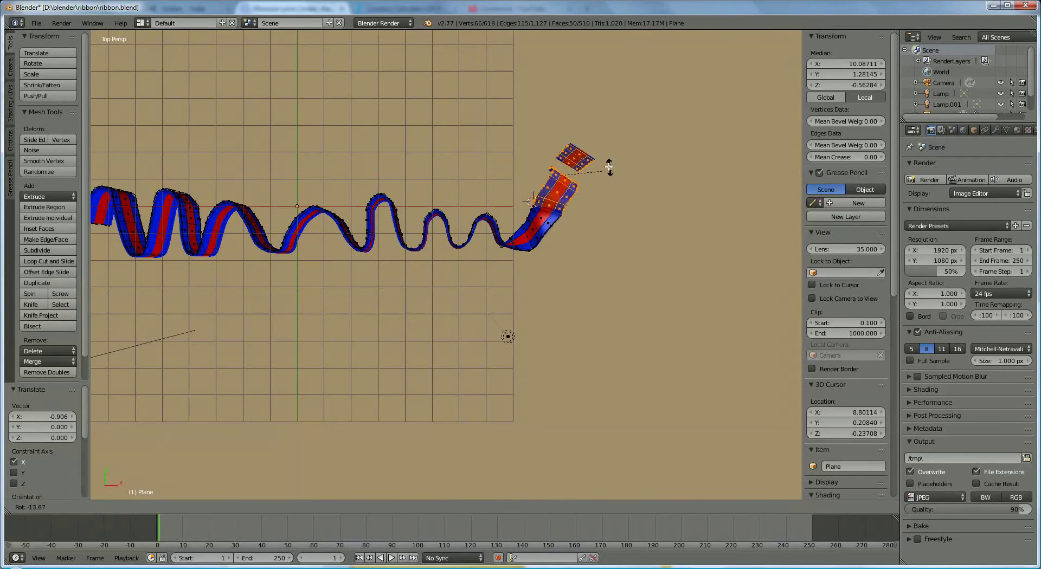
left_click(608, 167)
Nudge the end piece left twice along X, then raise it 0.534 along Y
key("g")
key("x")
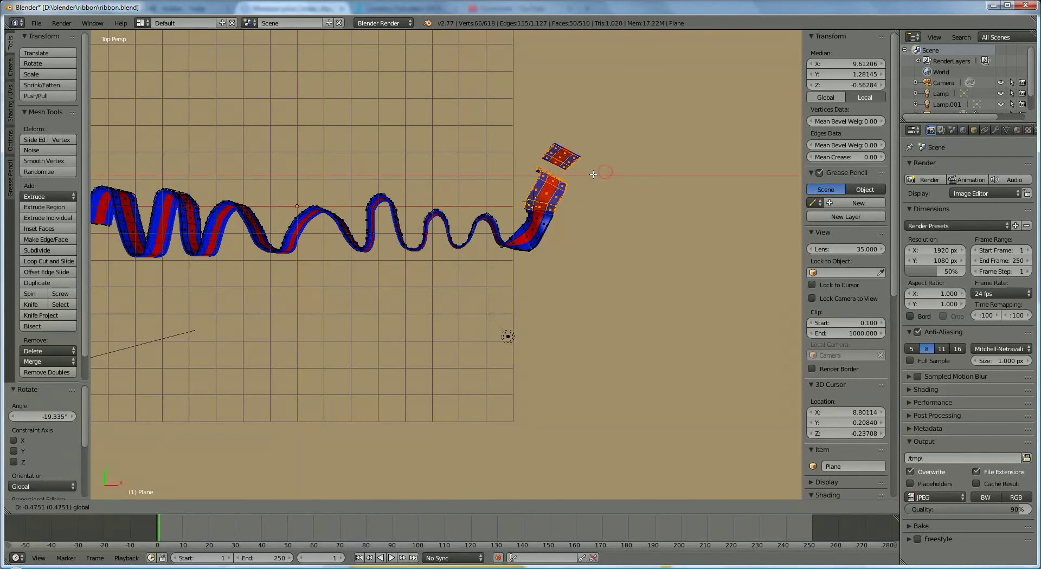
left_click(573, 171)
key("g")
key("x")
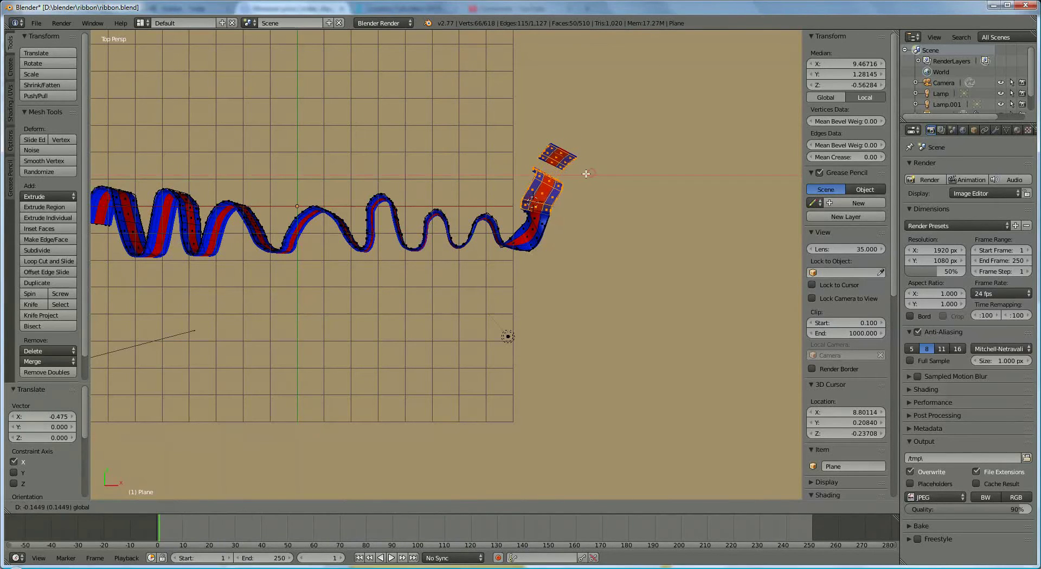
left_click(581, 170)
key("g")
key("y")
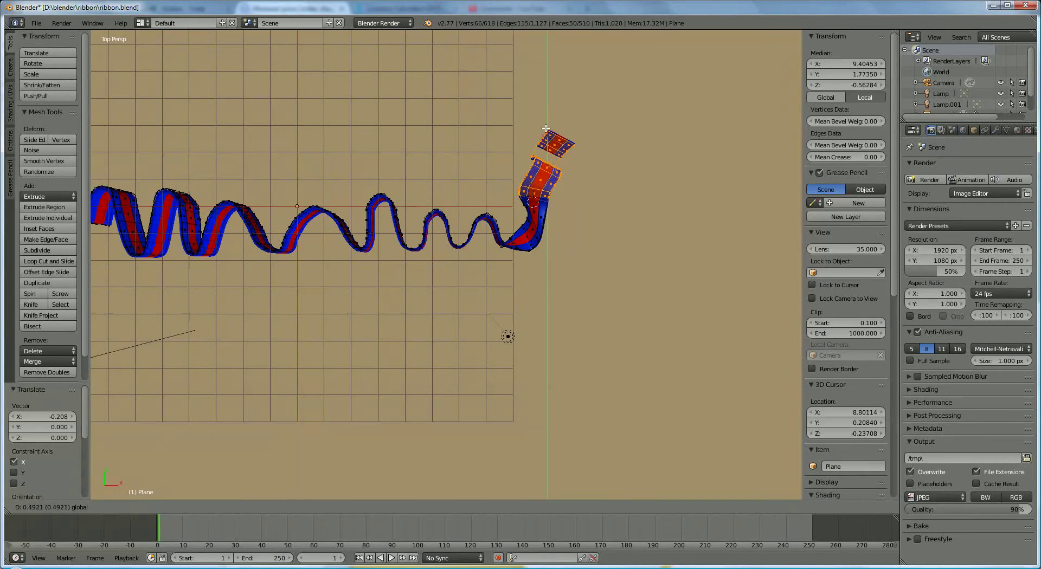
left_click(547, 132)
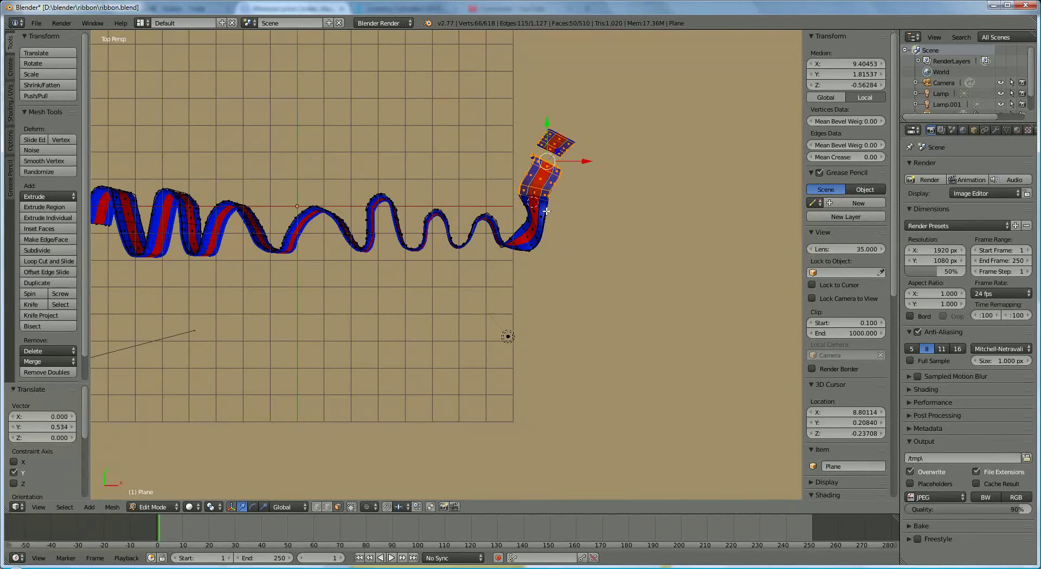
Reposition the ribbon end, then enable smooth Proportional Editing and lift it along Y
key("g")
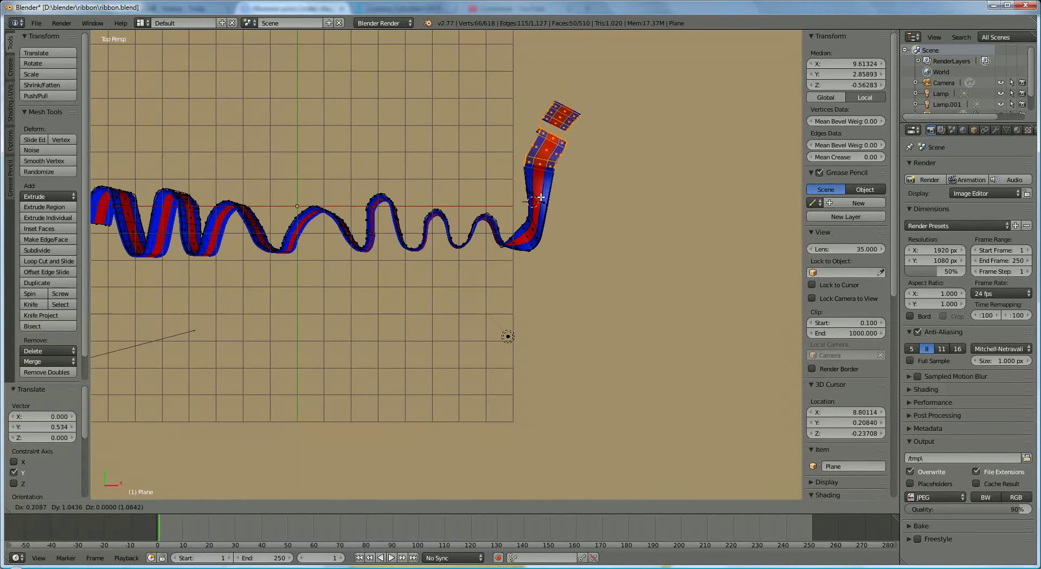
left_click(540, 207)
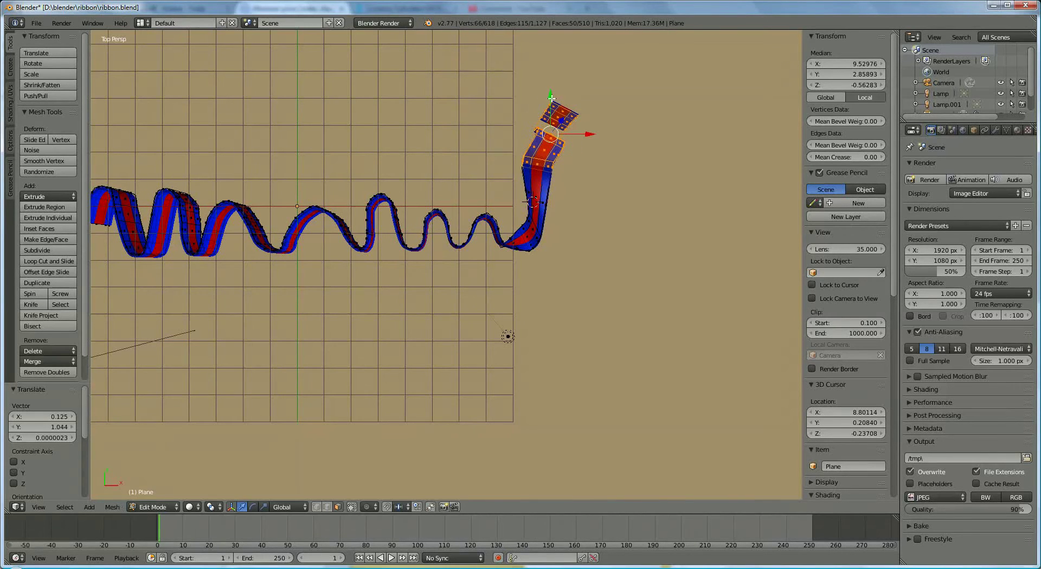
left_click_drag(551, 98, 530, 134)
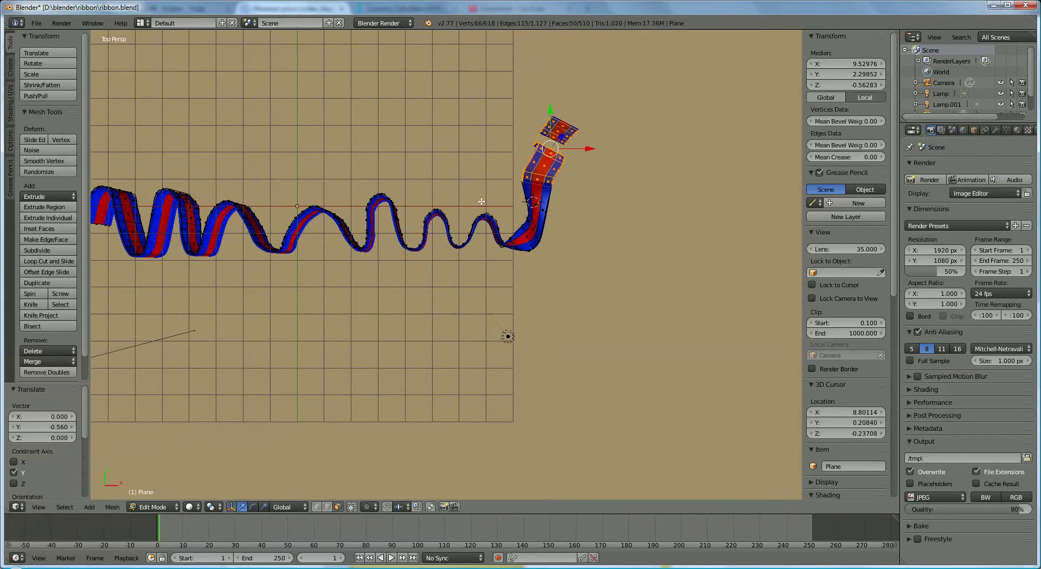
key("o")
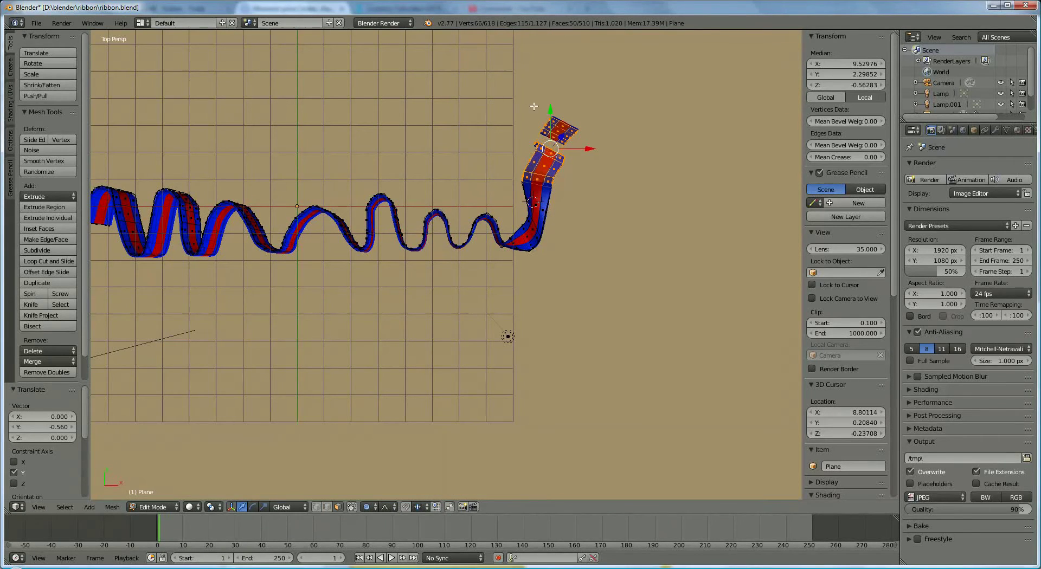
mouse_move(549, 109)
left_mouse_down()
mouse_move(544, 86)
mouse_move(552, 120)
left_mouse_up()
Tilt the end about 16° and shift it -0.313 along X
key("r")
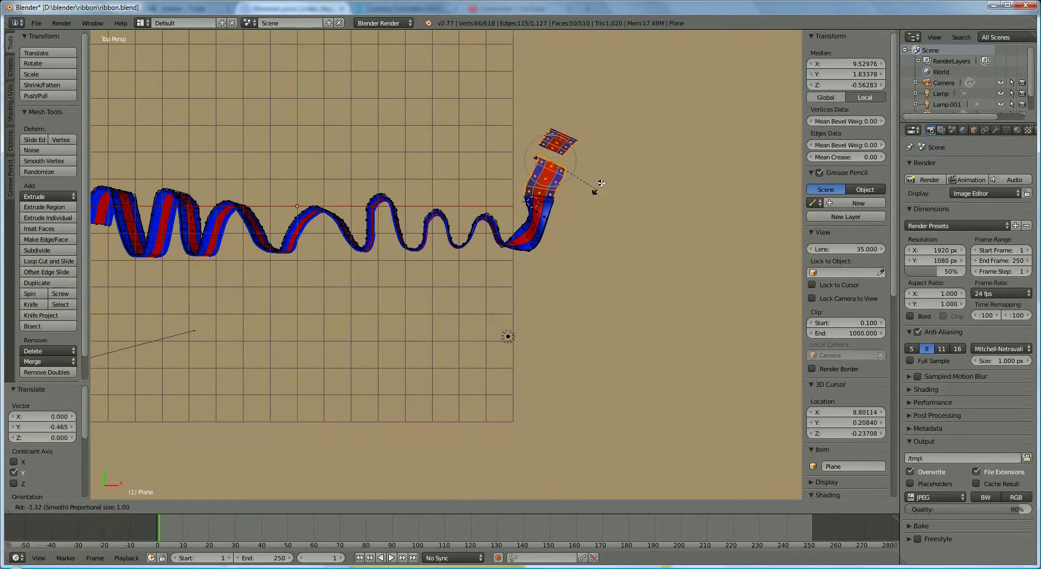
left_click(601, 175)
key("g")
key("x")
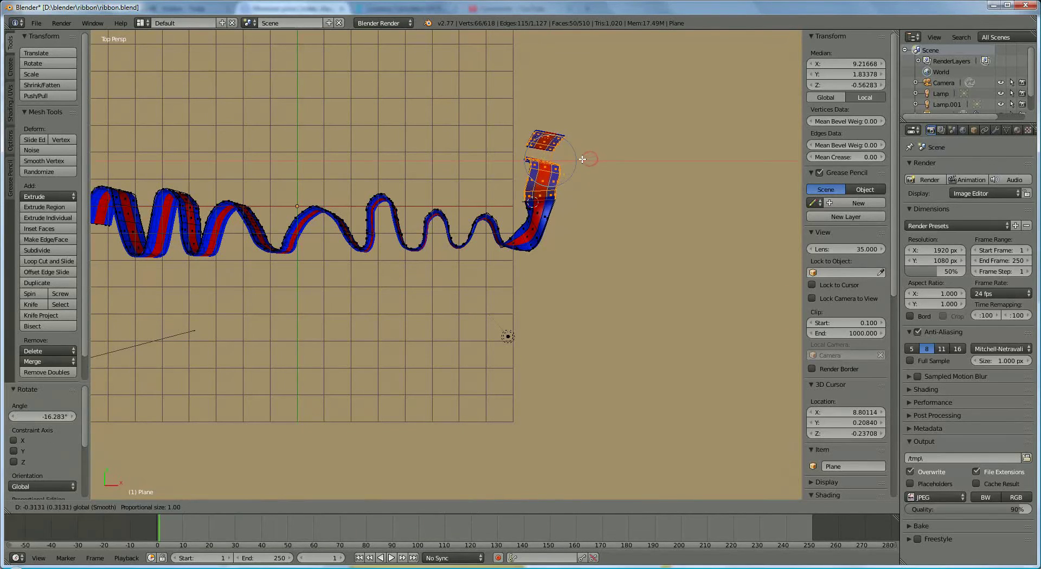
left_click(575, 159)
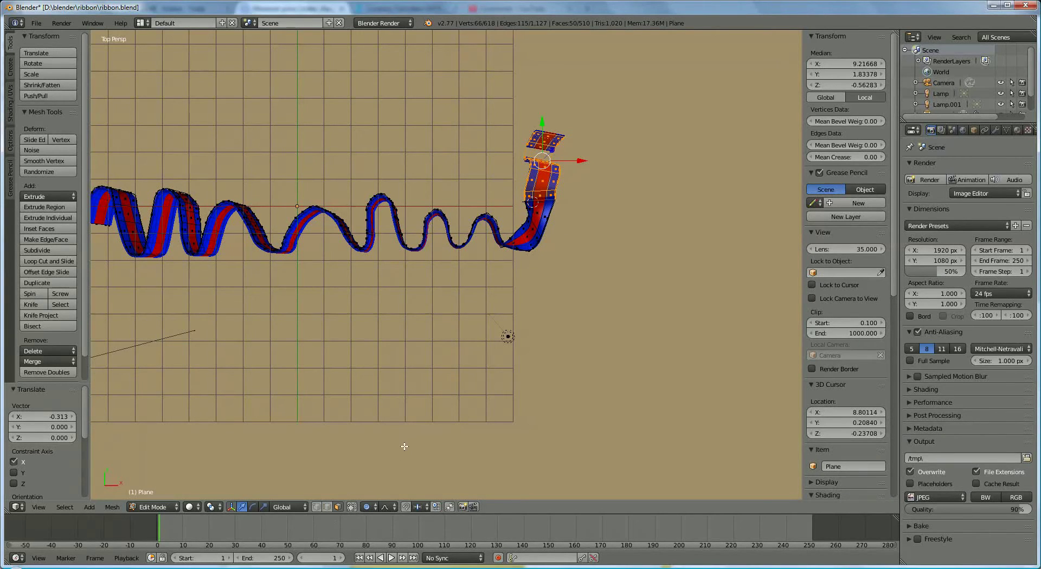
Add more of the end to the selection and raise it 1.029 along Y with falloff
mouse_move(470, 271)
left_mouse_down()
mouse_move(487, 225)
mouse_move(516, 250)
mouse_move(531, 245)
mouse_move(540, 192)
mouse_move(532, 230)
mouse_move(480, 226)
left_mouse_up()
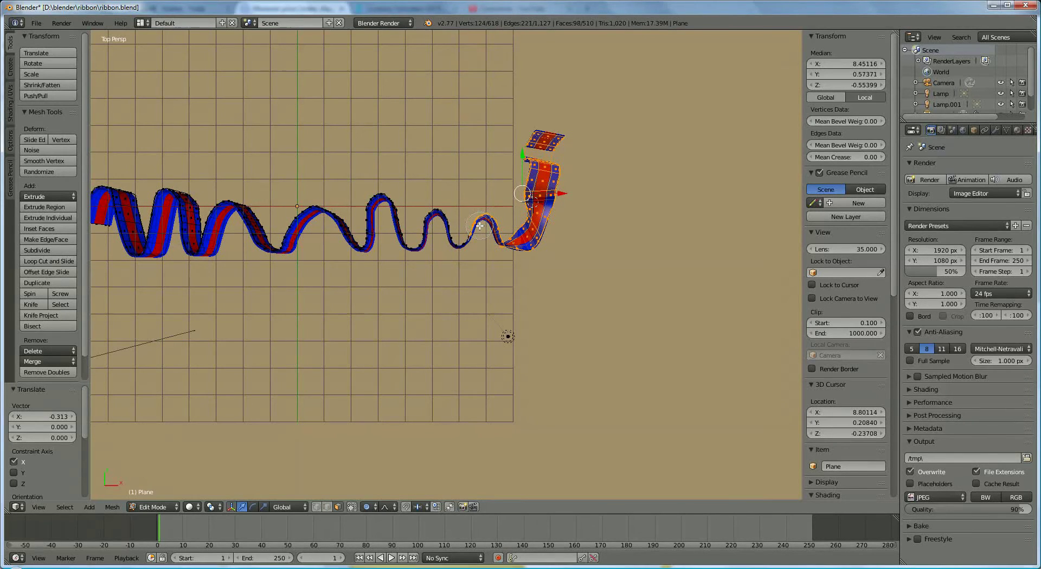
left_click_drag(521, 160, 520, 131)
middle_click_drag(514, 227, 535, 362)
Tilt the curled right end about 8°, shift it along Y, then twist it about 12° more
key("r")
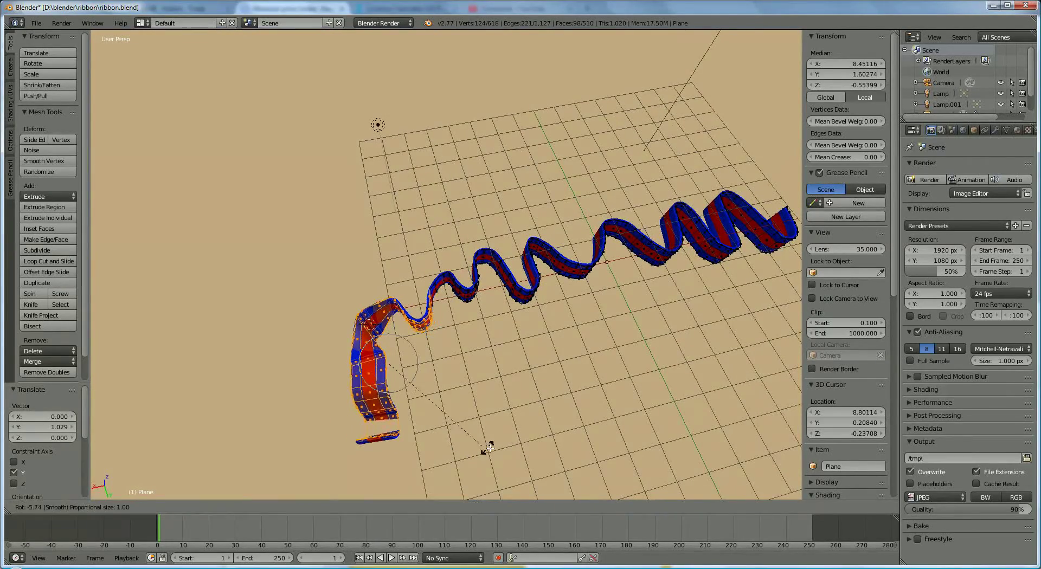
left_click(493, 448)
key("g")
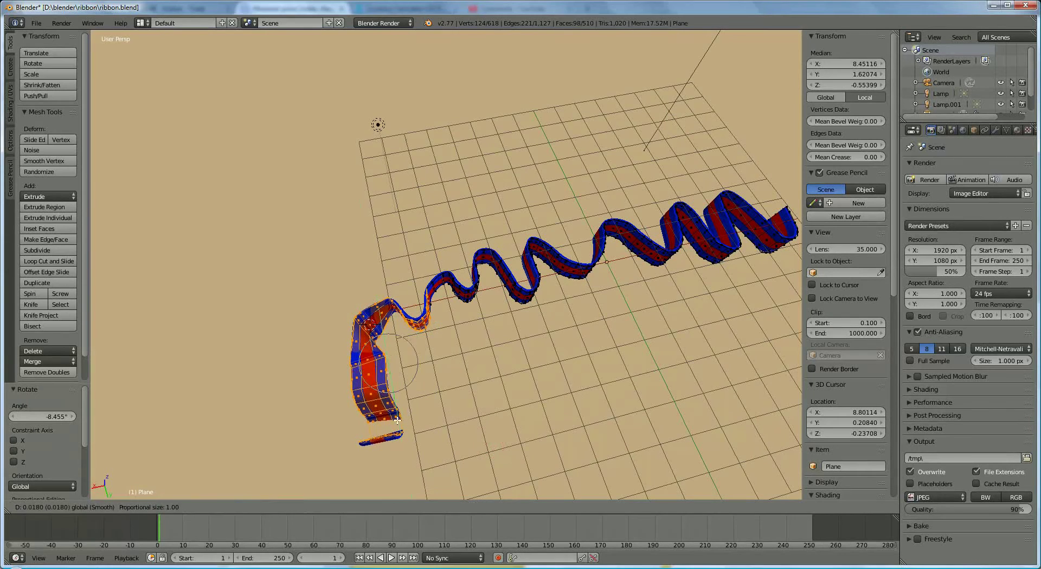
key("y")
left_click(450, 434)
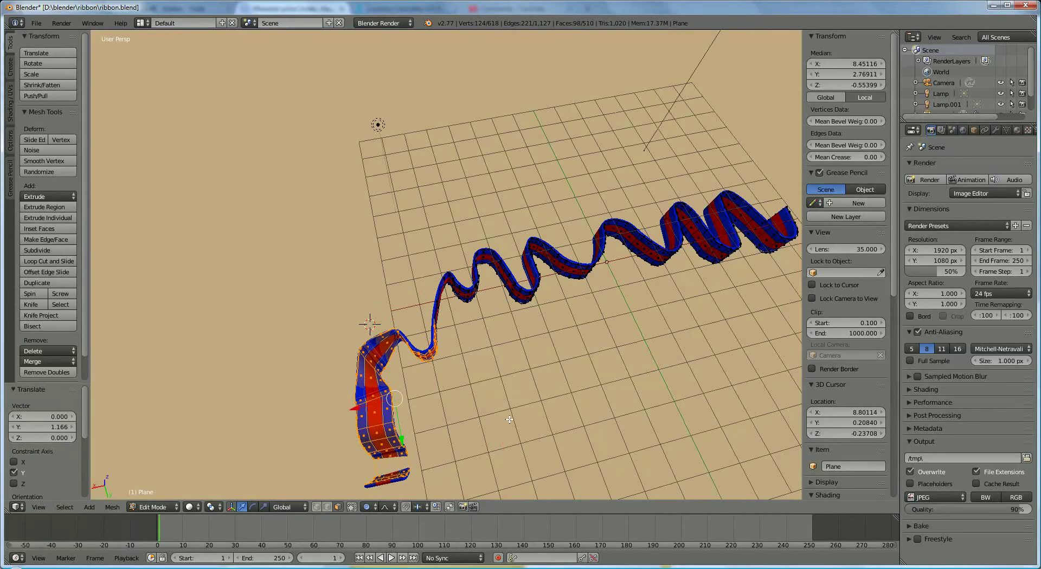
key("r")
left_click(525, 405)
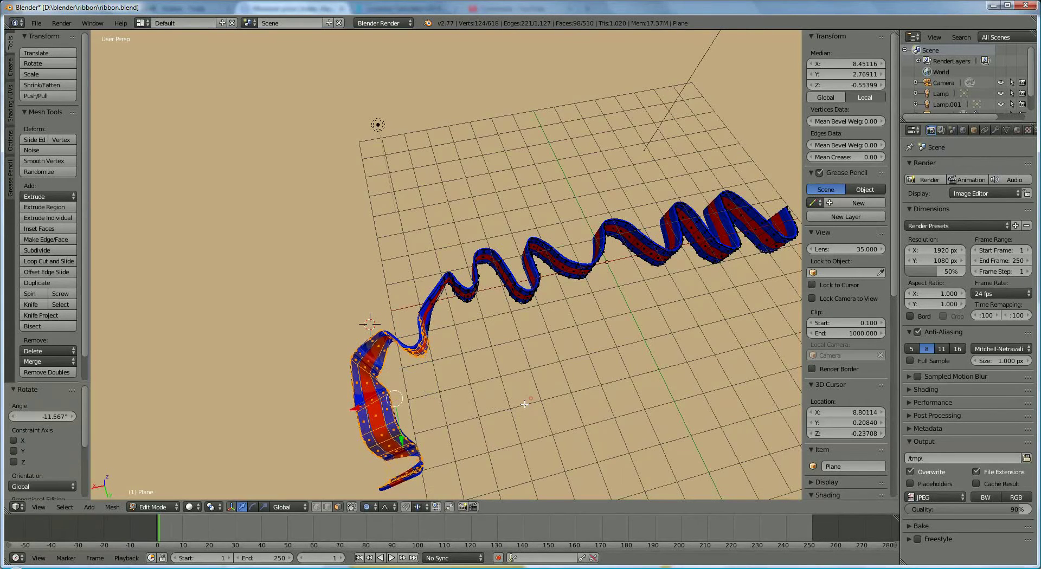
middle_click_drag(440, 363, 403, 303)
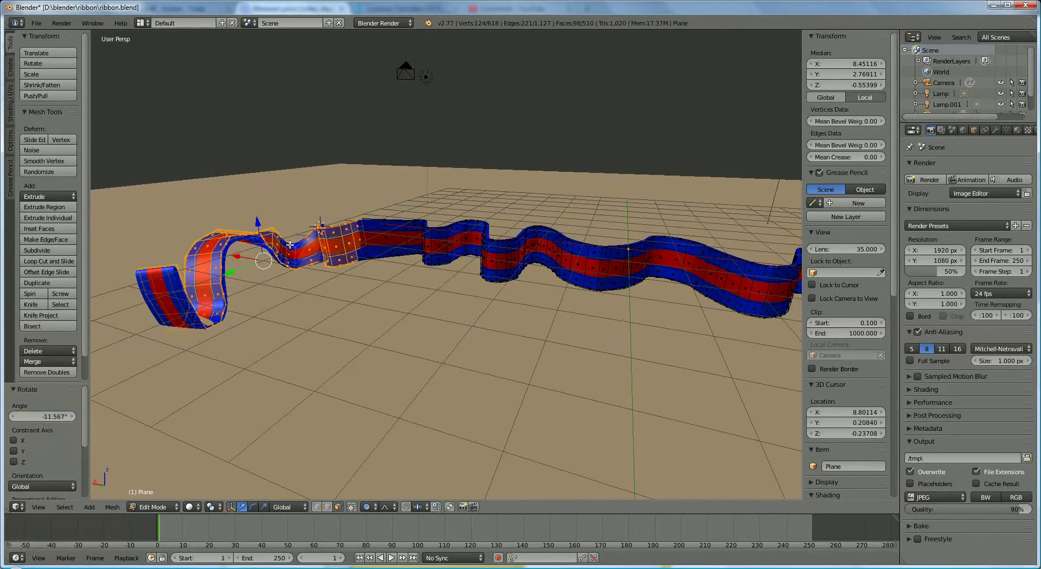
Select a strip of faces at the ribbon end, lower it along Y and raise it slightly on Z
key("a")
middle_click_drag(279, 287, 397, 324)
mouse_move(462, 403)
left_mouse_down()
mouse_move(493, 340)
mouse_move(533, 366)
mouse_move(586, 447)
mouse_move(588, 464)
mouse_move(540, 472)
mouse_move(477, 388)
mouse_move(495, 369)
mouse_move(560, 455)
mouse_move(591, 466)
mouse_move(612, 433)
mouse_move(500, 355)
mouse_move(530, 395)
mouse_move(541, 439)
left_mouse_up()
key("Escape")
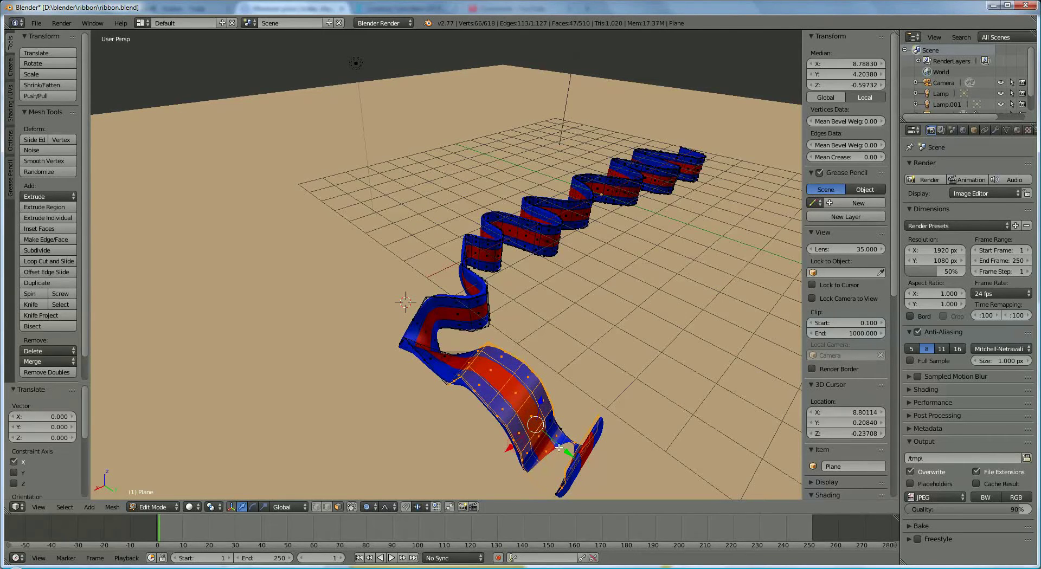
key("g")
key("x")
key("y")
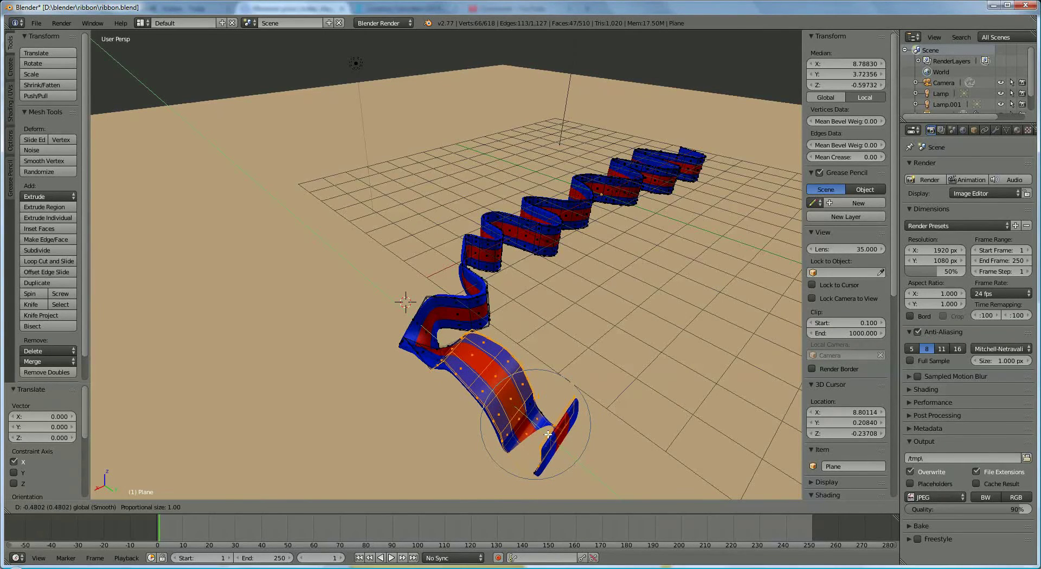
left_click(534, 440)
key("g")
key("z")
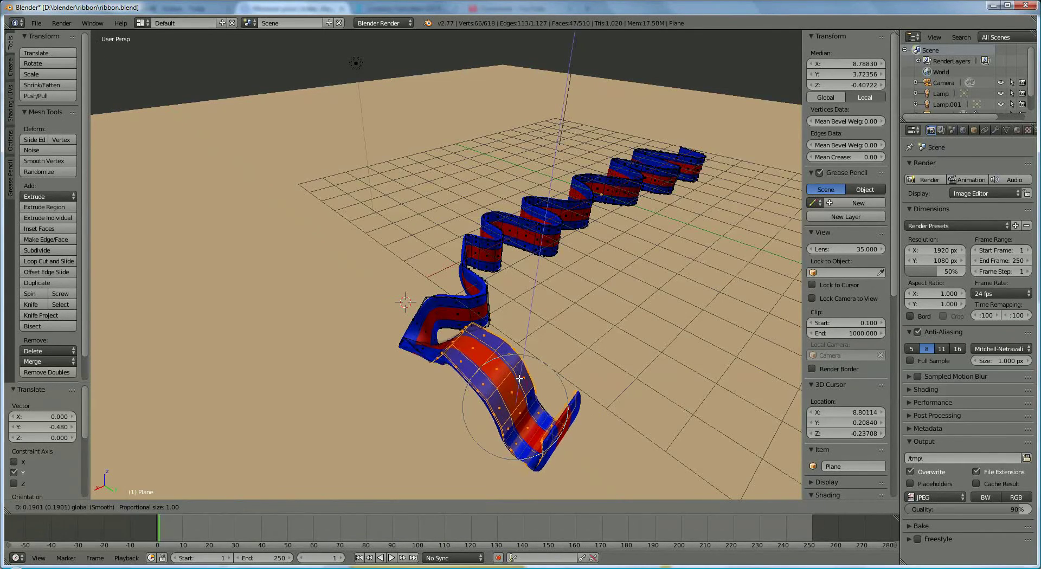
left_click(519, 379)
middle_click_drag(519, 378, 406, 423)
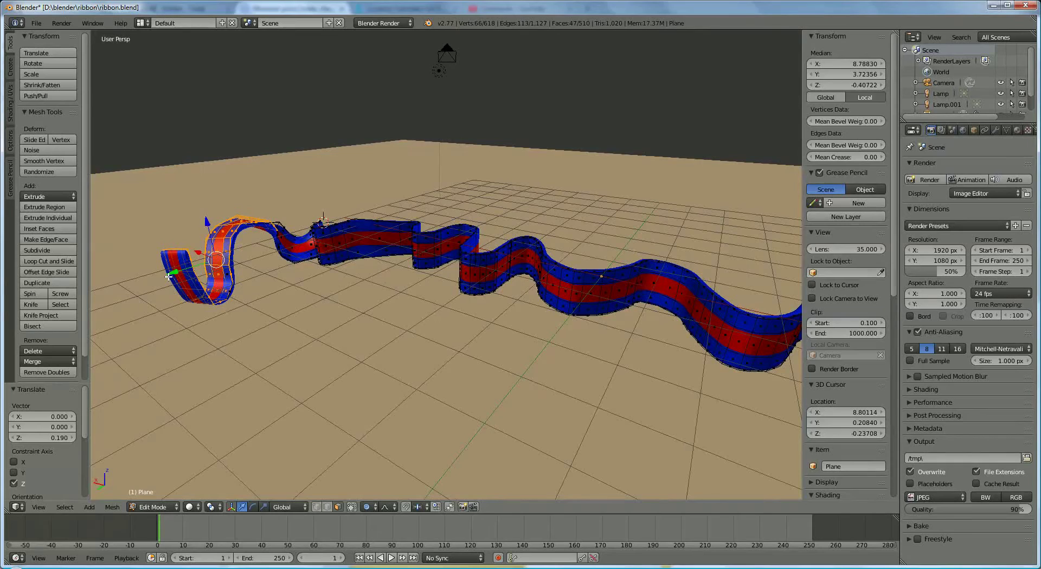
Curl the left tail -39.95° and shift it 0.387 along Y with falloff, then deselect all
key("a")
middle_click_drag(202, 312, 178, 310)
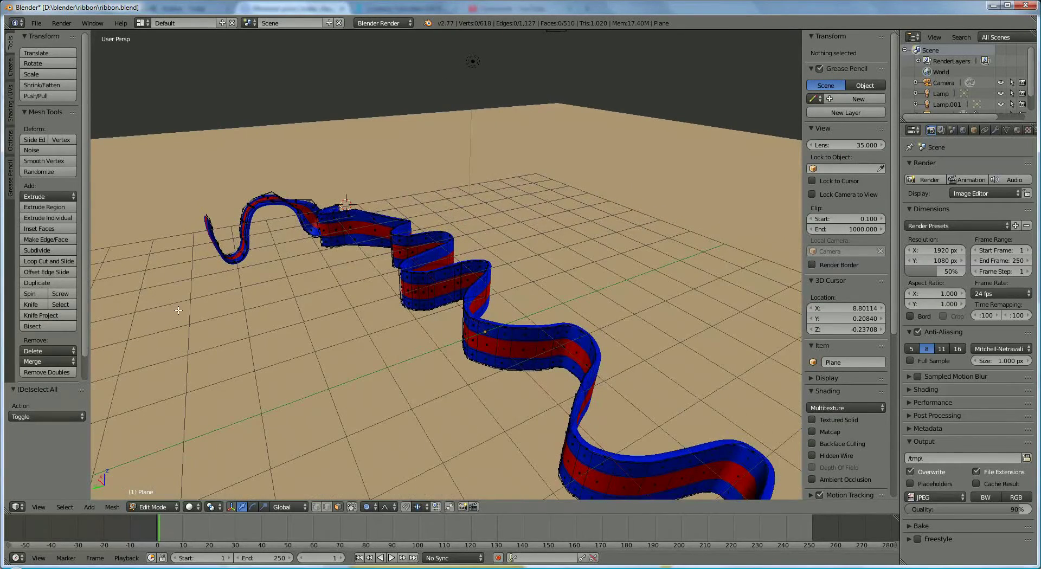
key("c")
mouse_move(205, 217)
left_mouse_down()
mouse_move(215, 239)
mouse_move(151, 251)
left_mouse_up()
middle_click_drag(199, 344, 232, 306)
key("r")
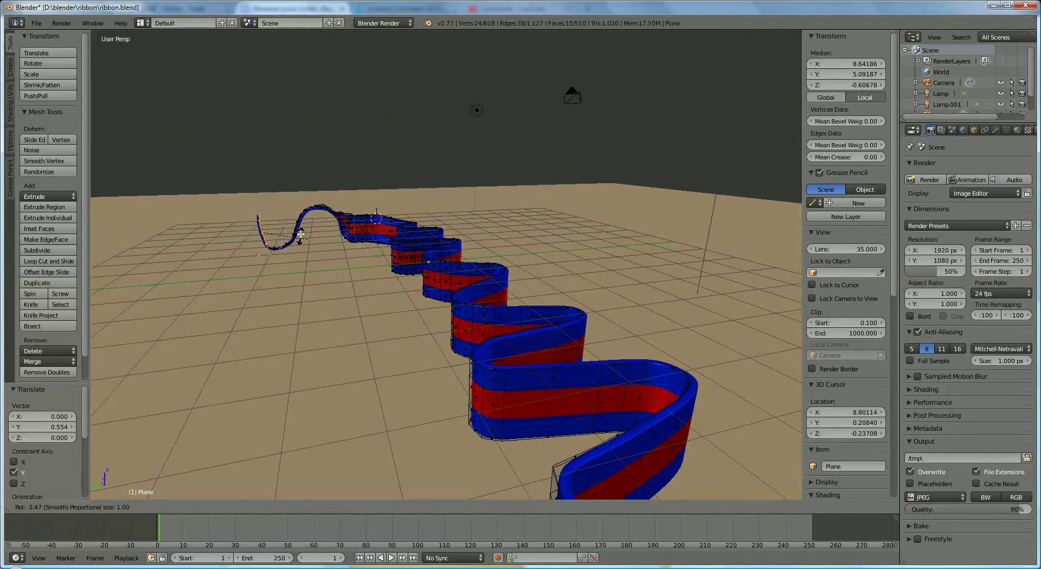
left_click(264, 303)
middle_click_drag(263, 303, 634, 374)
key("g")
left_click(193, 267)
key("a")
Select the ribbon's end faces, move them 1.089 along Y and rotate them 26.193° from top view
middle_click_drag(685, 352, 596, 352)
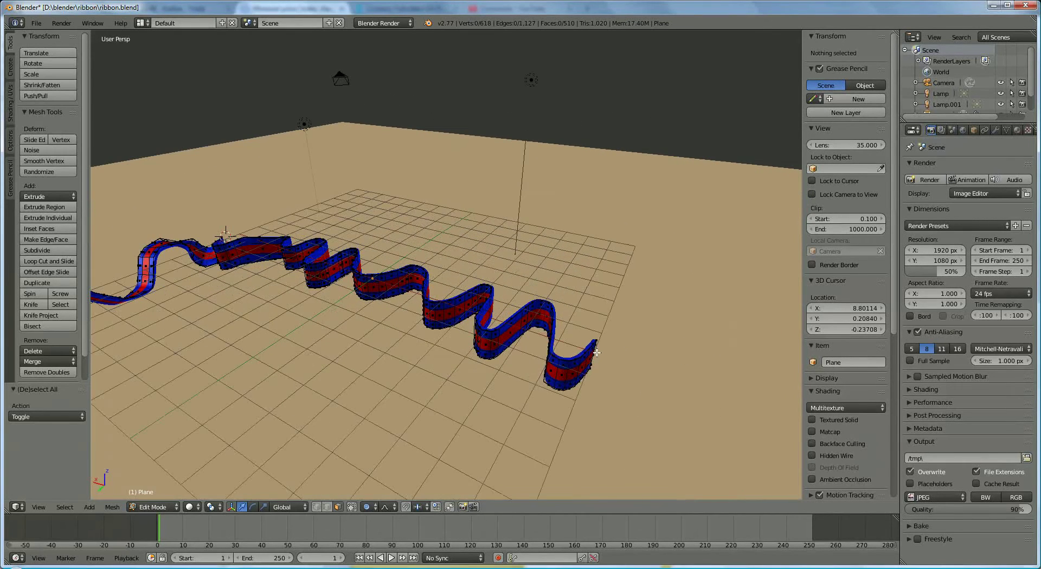
mouse_move(594, 341)
left_mouse_down()
mouse_move(574, 378)
mouse_move(556, 374)
mouse_move(566, 349)
mouse_move(557, 374)
left_mouse_up()
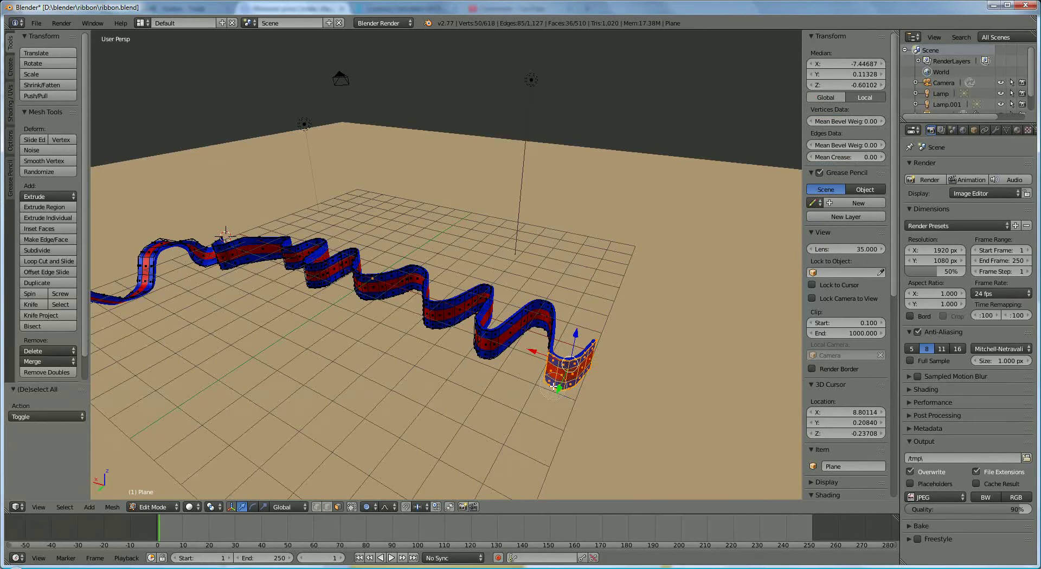
middle_click_drag(599, 424, 607, 315)
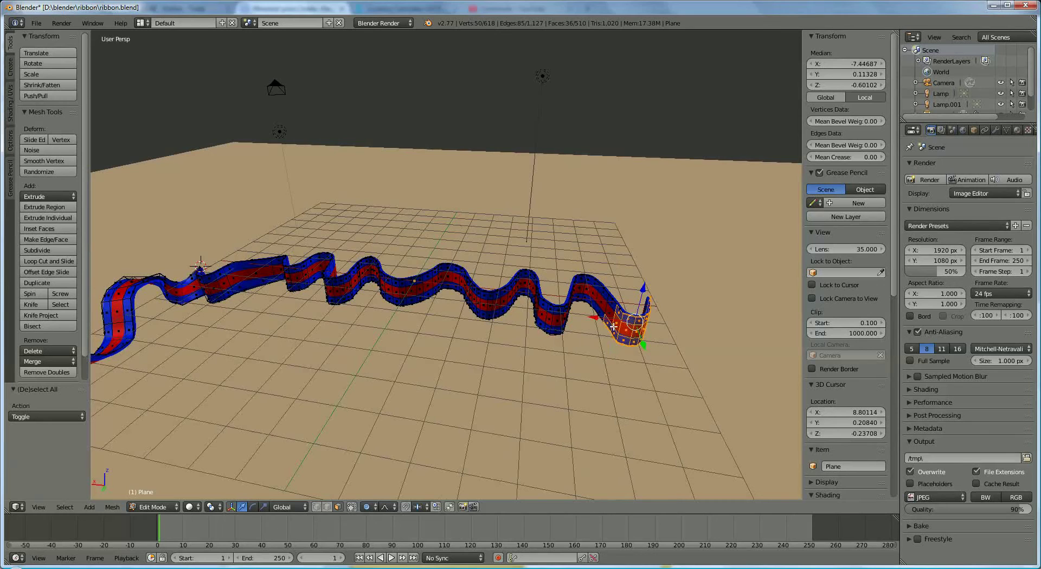
mouse_move(611, 327)
left_mouse_down()
mouse_move(629, 319)
mouse_move(637, 334)
left_mouse_up()
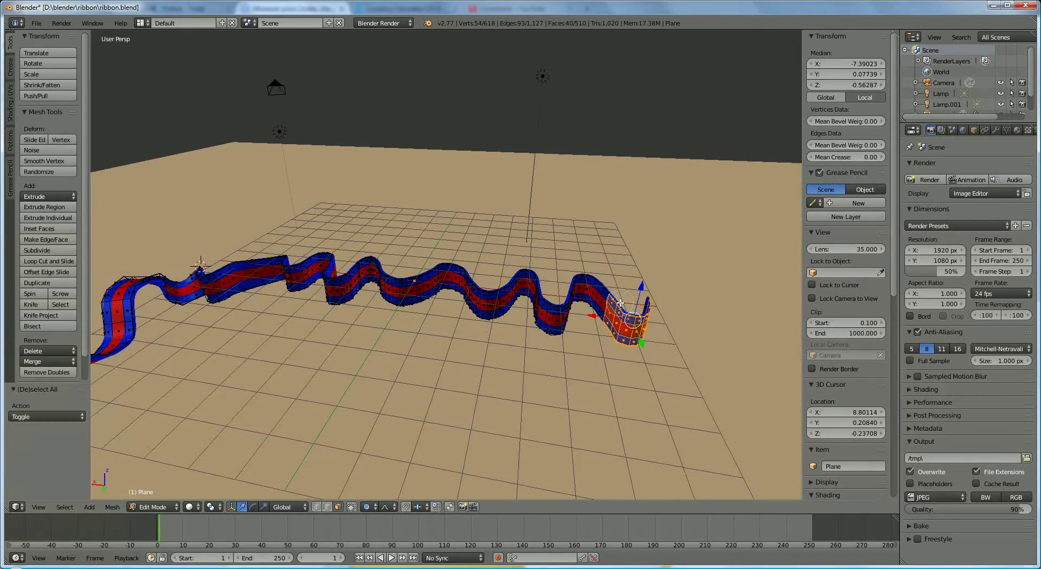
key("g")
key("y")
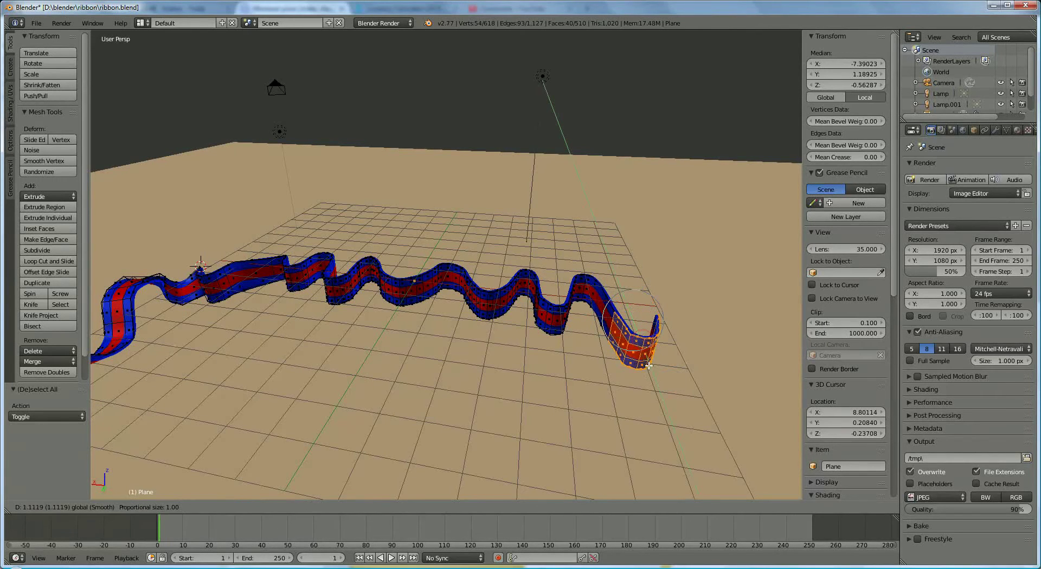
left_click(669, 401)
middle_click_drag(669, 401, 577, 436)
key("KP_7")
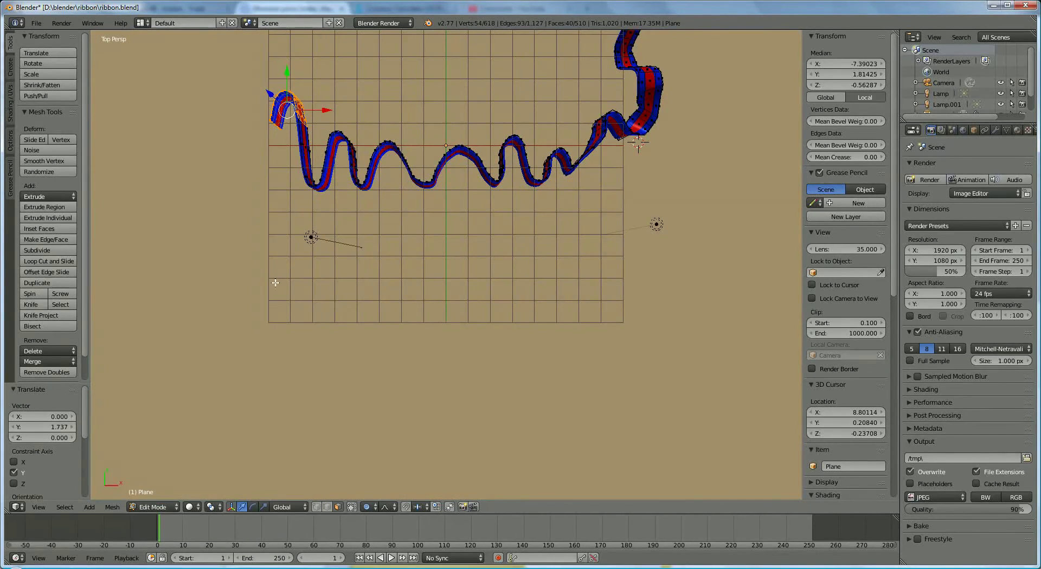
key("r")
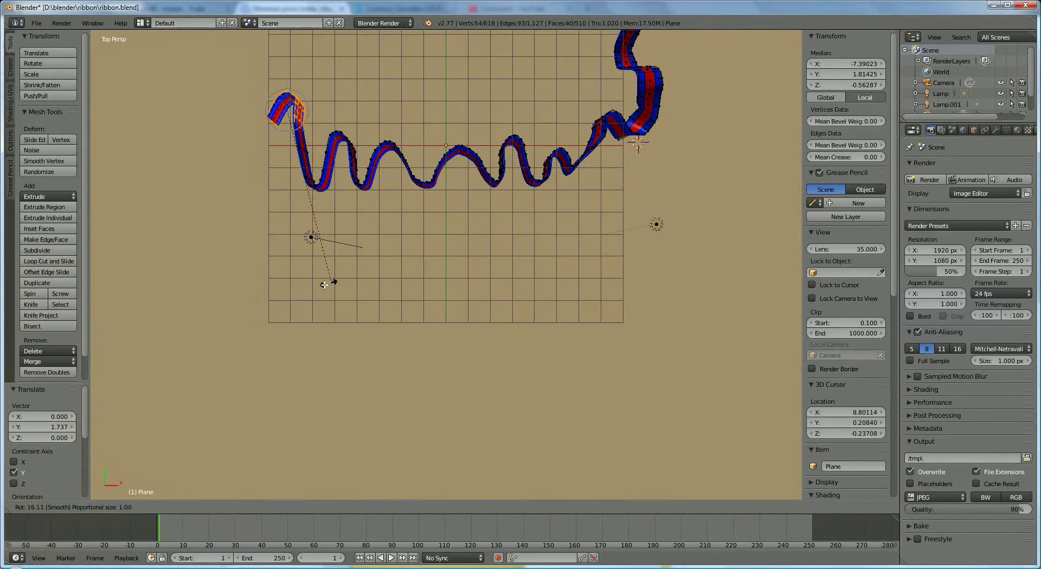
left_click(301, 293)
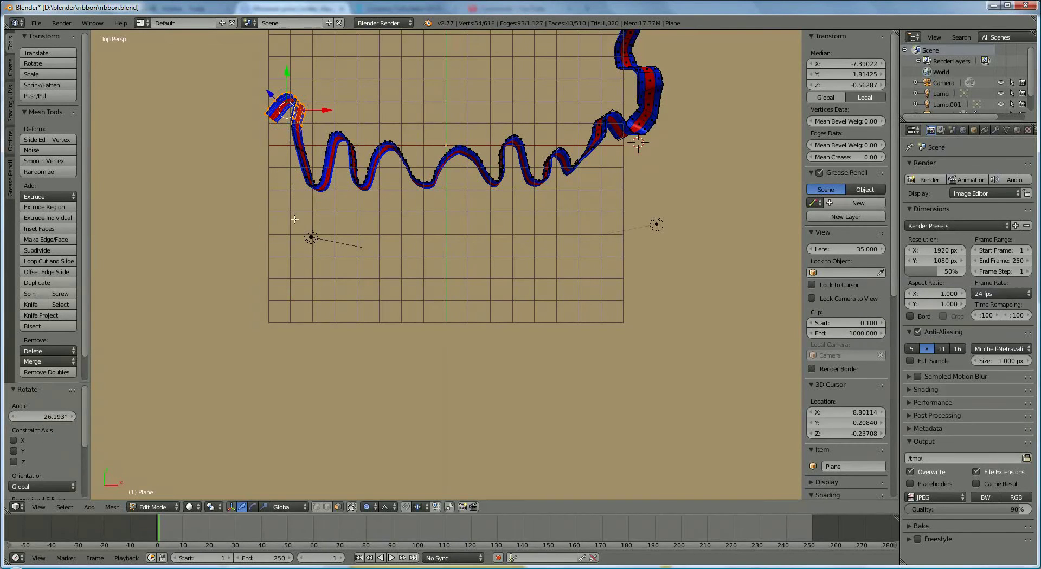
Widen the selection down the left leg and pull that end section 0.955 further along Y
left_click_drag(299, 130, 296, 153)
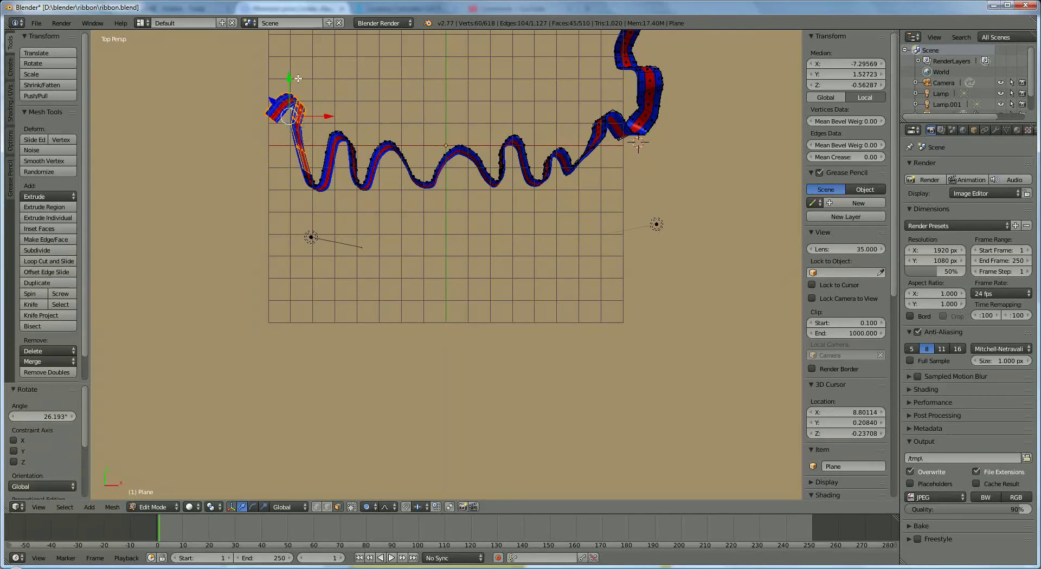
left_click_drag(288, 77, 288, 52)
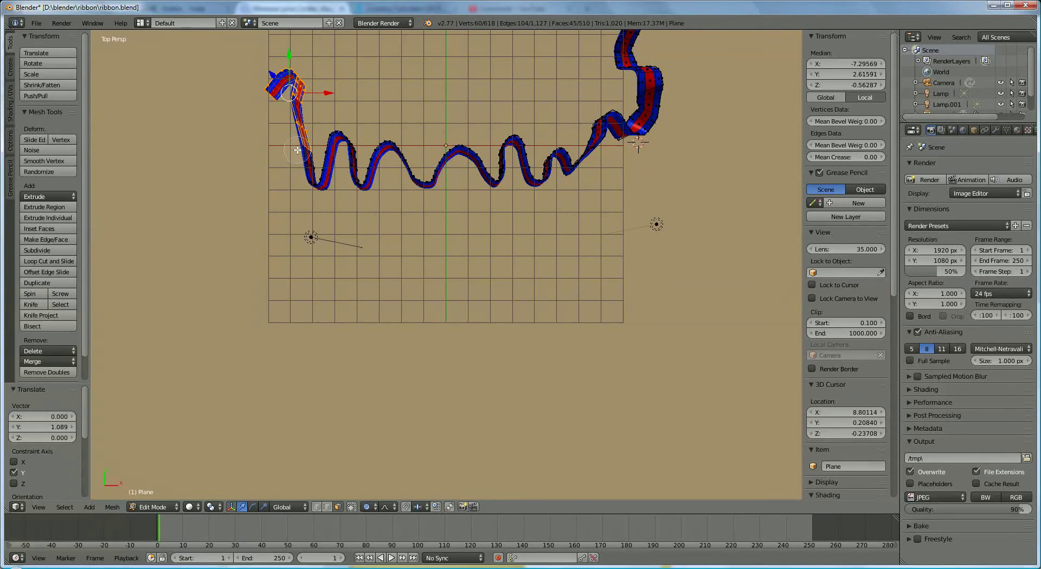
left_click_drag(297, 149, 304, 191)
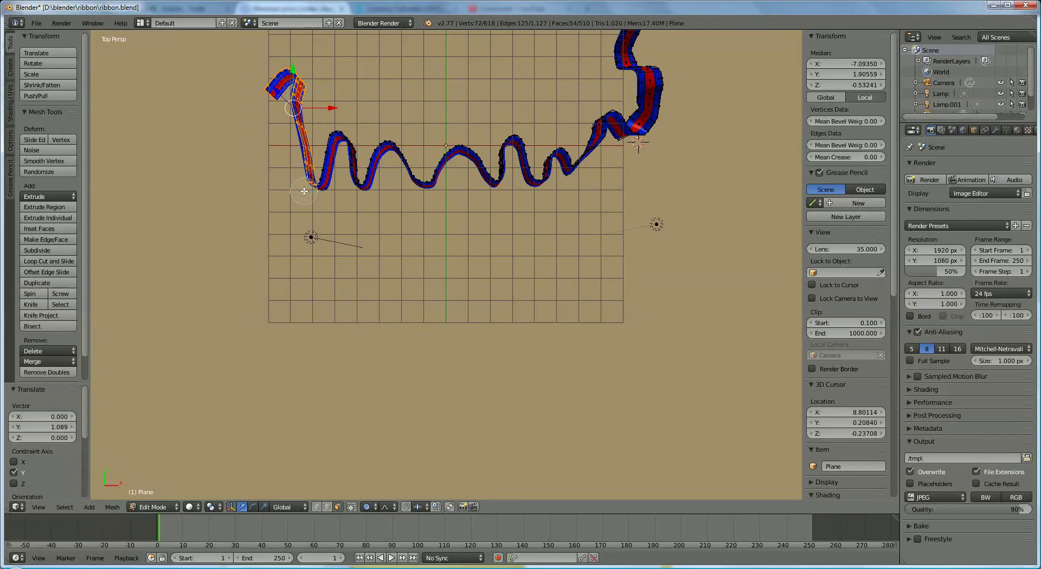
key("Escape")
left_click_drag(292, 67, 291, 46)
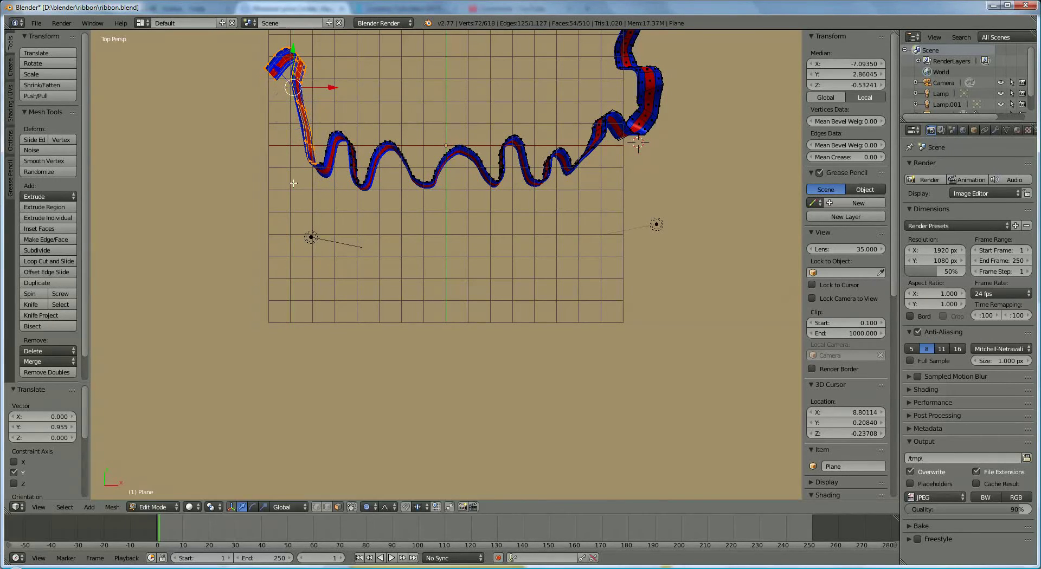
middle_click_drag(273, 226, 480, 139)
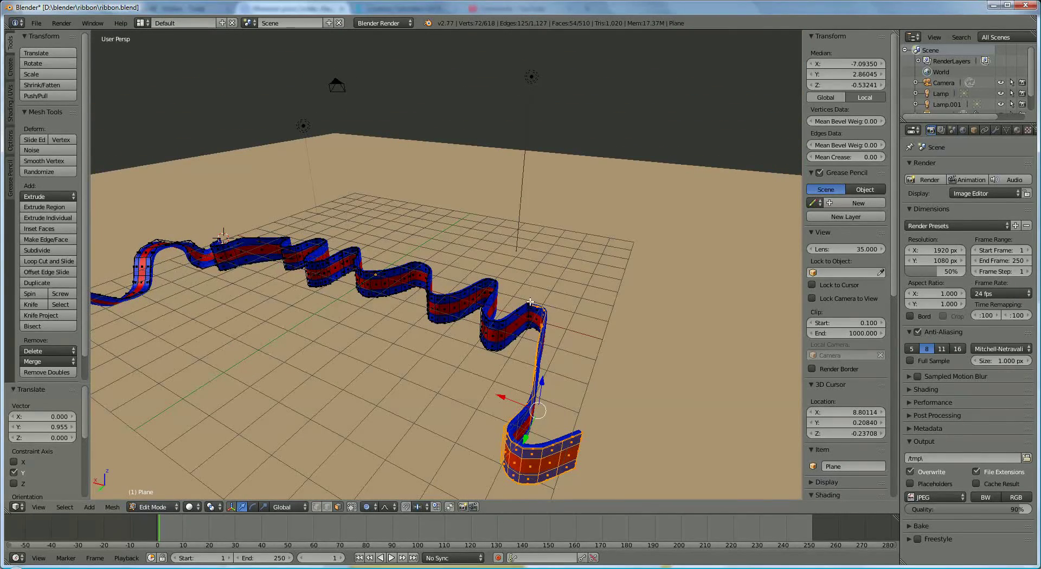
Add the ribbon bend to the selection and push it a further 1.019 along Y
mouse_move(535, 310)
left_mouse_down()
mouse_move(535, 324)
mouse_move(536, 282)
left_mouse_up()
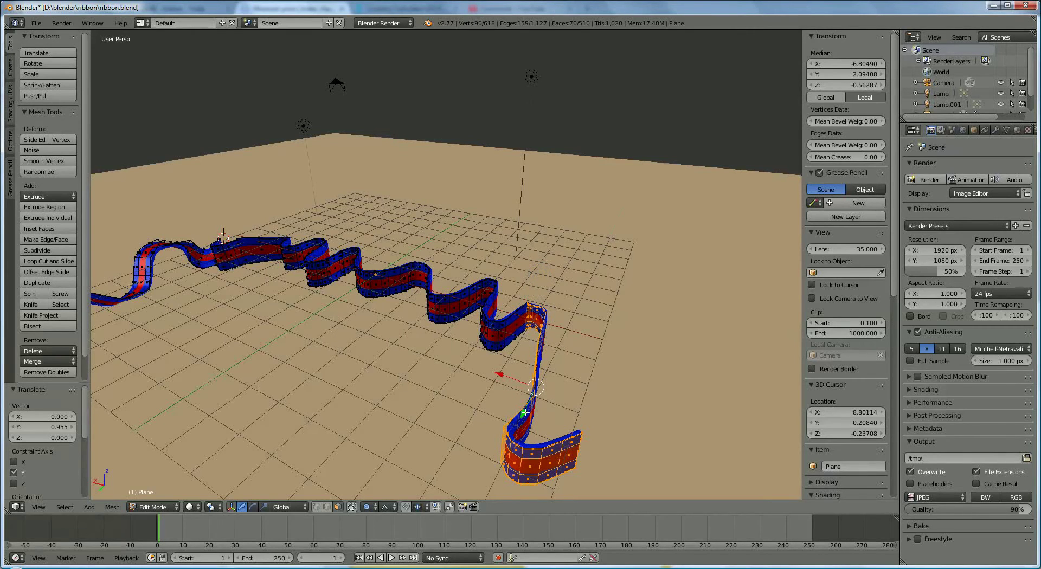
left_click_drag(524, 413, 515, 450)
middle_click_drag(515, 450, 424, 389)
Trim the selection to the tail section and shift it 0.242 along X, viewed from top
middle_click_drag(719, 368, 654, 406)
left_click_drag(608, 421, 638, 397)
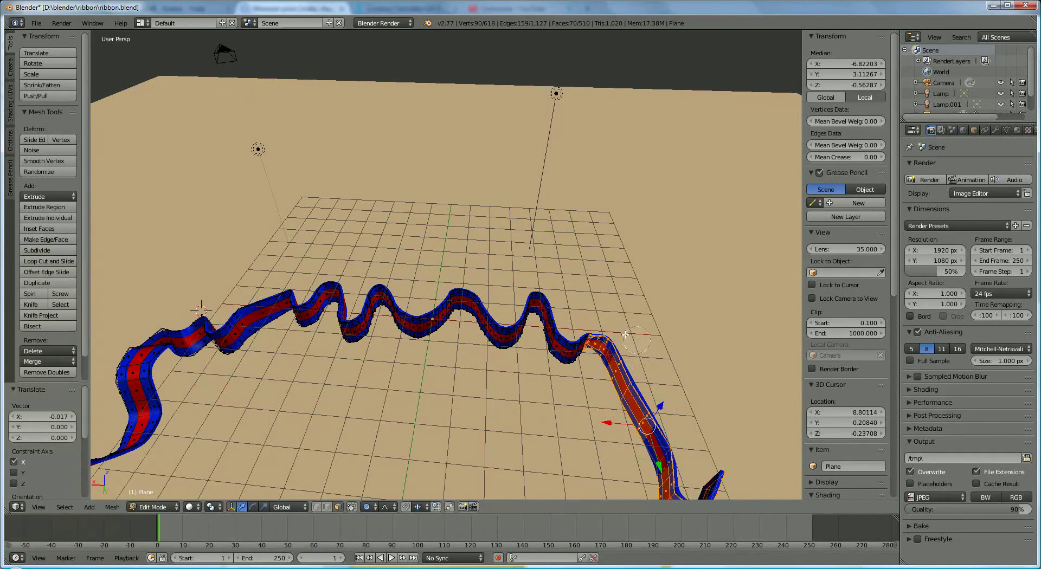
mouse_move(588, 331)
middle_mouse_down()
mouse_move(580, 350)
mouse_move(590, 328)
middle_mouse_up()
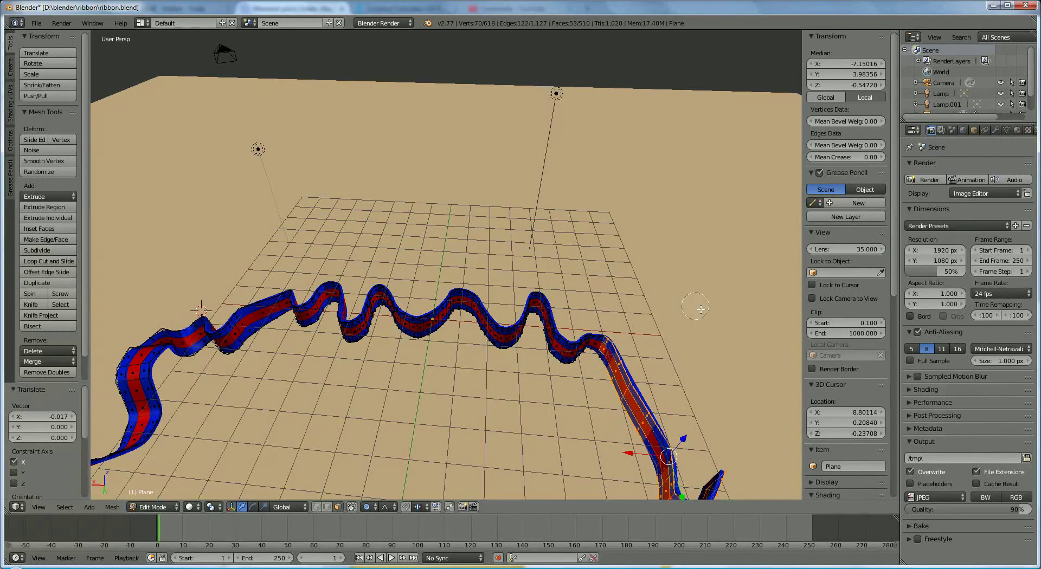
left_click_drag(633, 454, 665, 367)
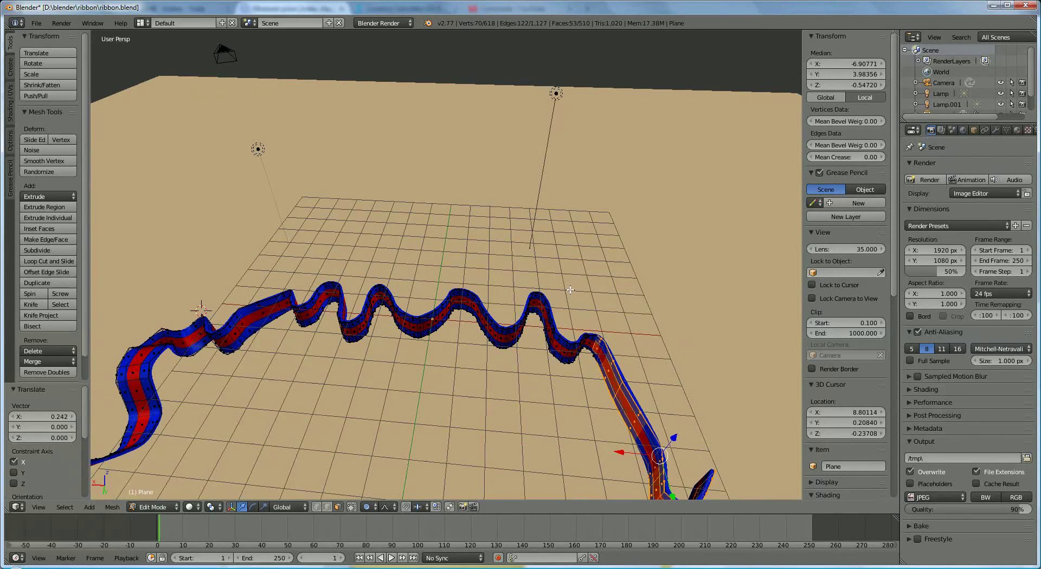
key("KP_7")
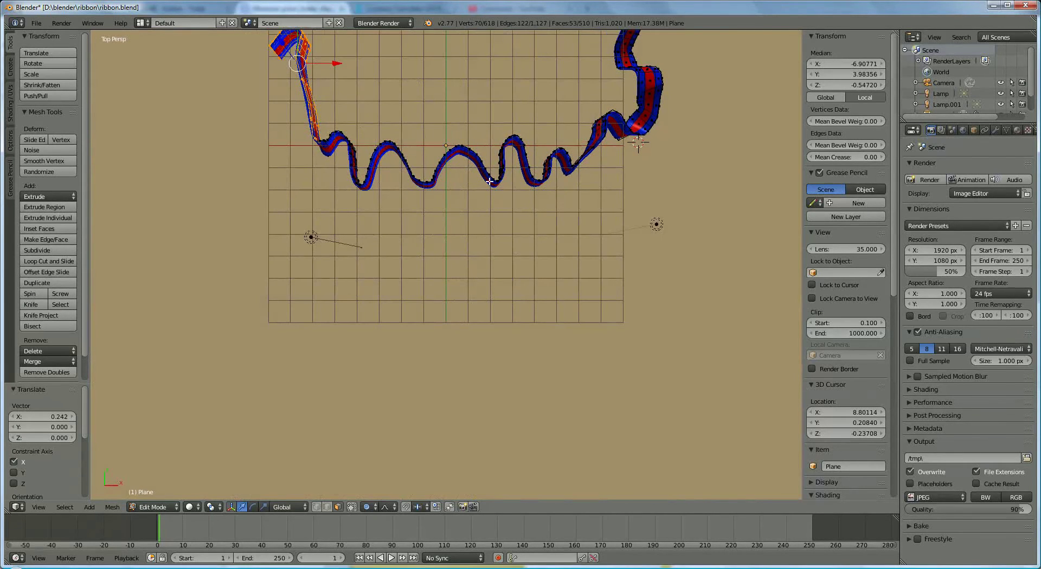
Rotate the selected end slightly and drop the ribbon's vertical strip from the selection
key("r")
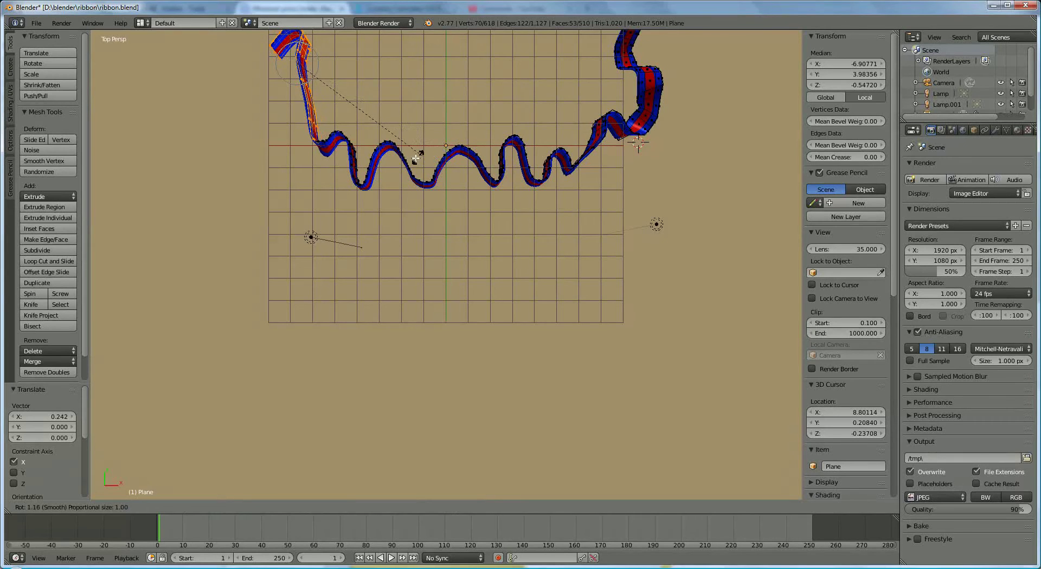
left_click(404, 159)
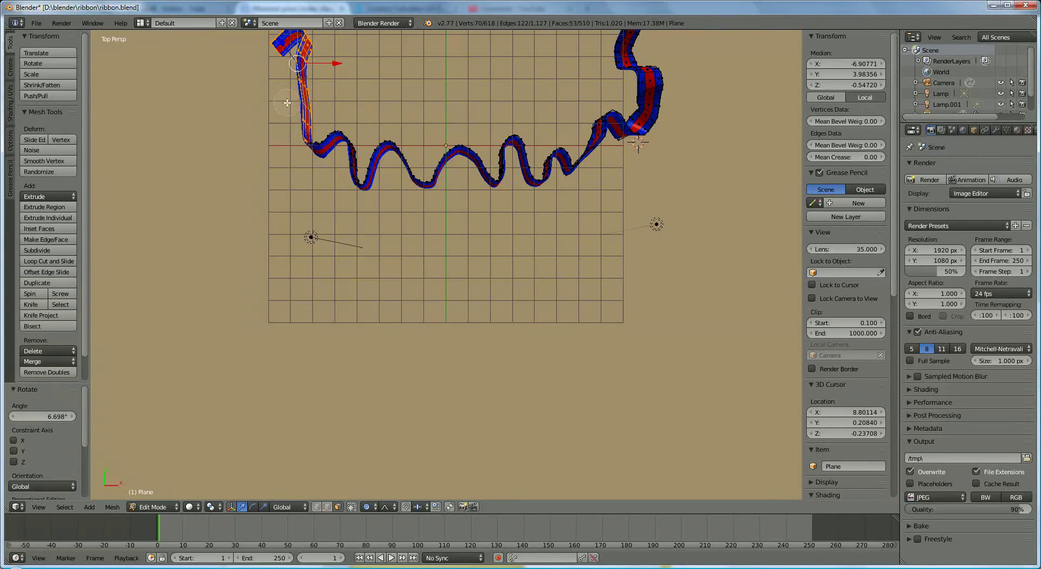
middle_click_drag(300, 118, 302, 147)
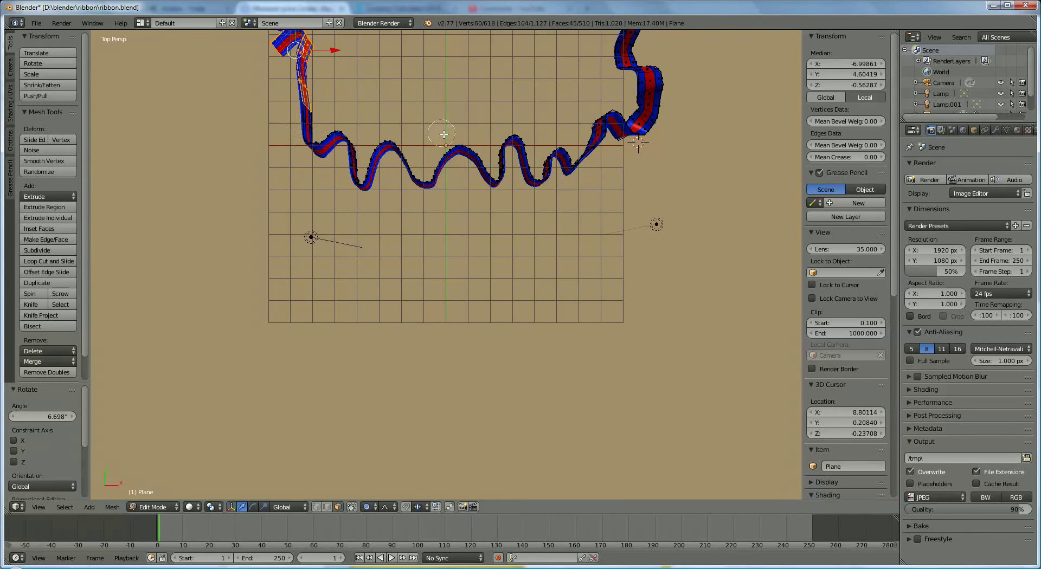
right_click(455, 102)
middle_click_drag(455, 98, 486, 233, "shift")
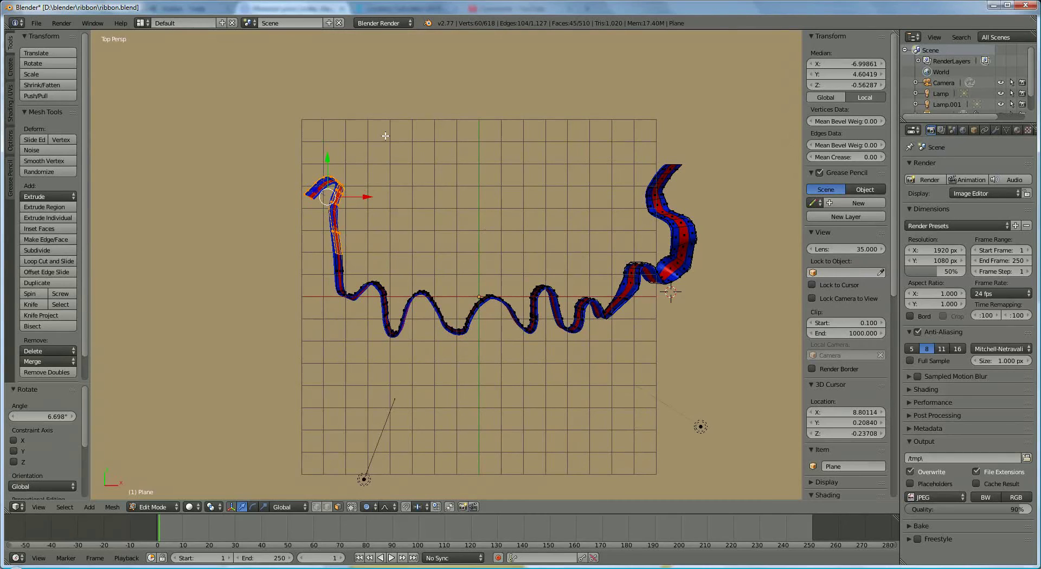
Hook the tip with alternating rotations and X moves of 1.475 and 1.148, ending with 6.191°
key("r")
left_click(401, 166)
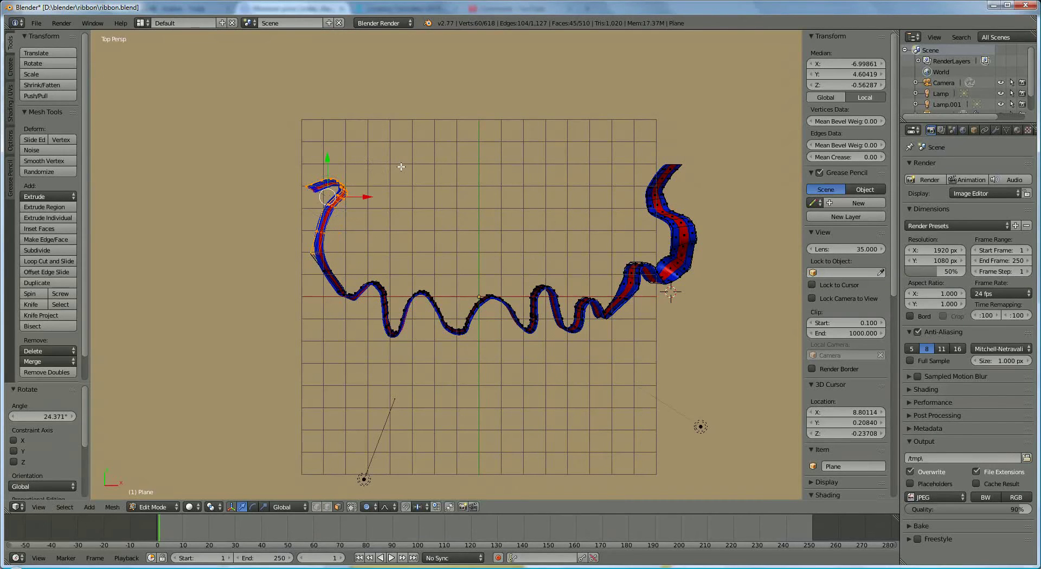
key("g")
key("x")
left_click(398, 199)
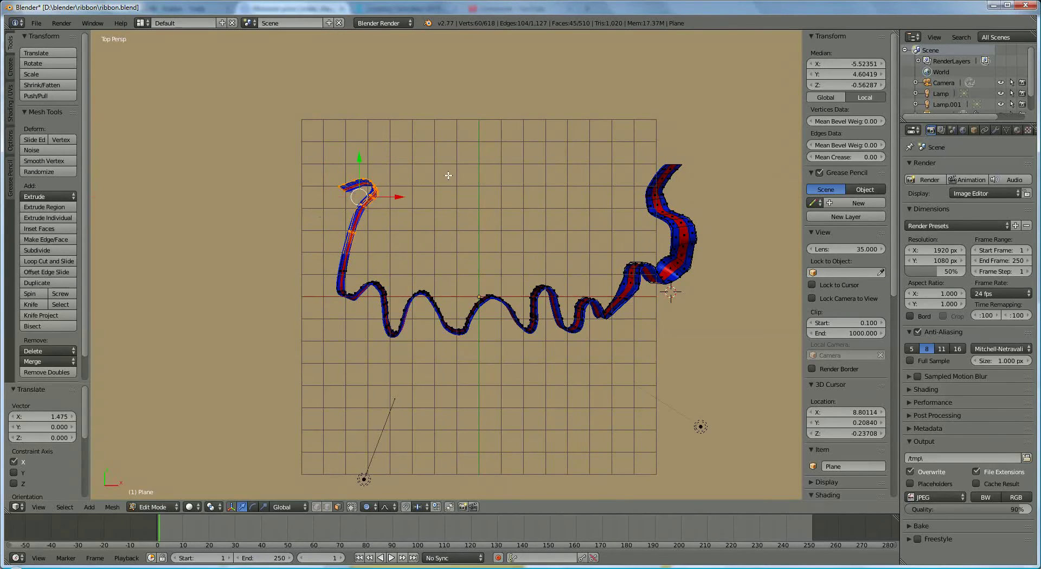
key("r")
left_click(453, 220)
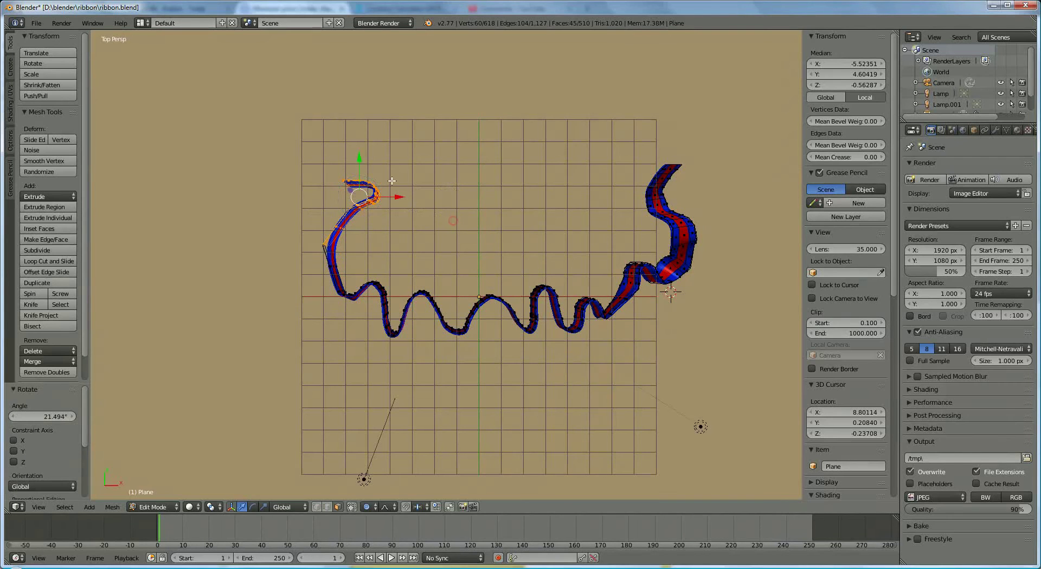
left_click_drag(400, 197, 484, 206)
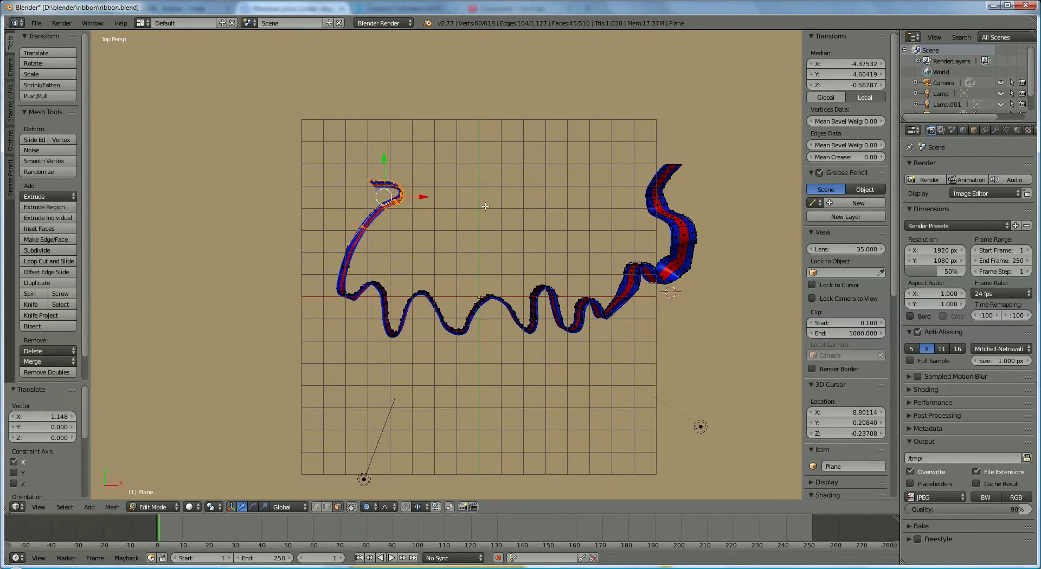
key("r")
left_click(499, 224)
middle_click_drag(499, 224, 466, 200)
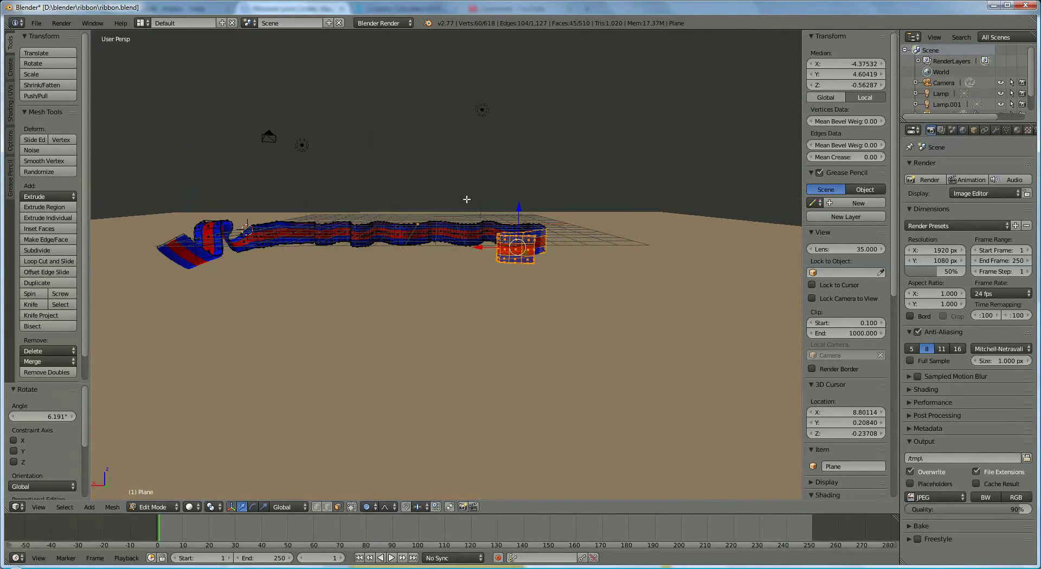
Lift the curled end 0.136 along Z, reselect only the outermost tip faces, and start rotating them
left_click_drag(518, 210, 519, 201)
scroll(594, 254, "up", 4)
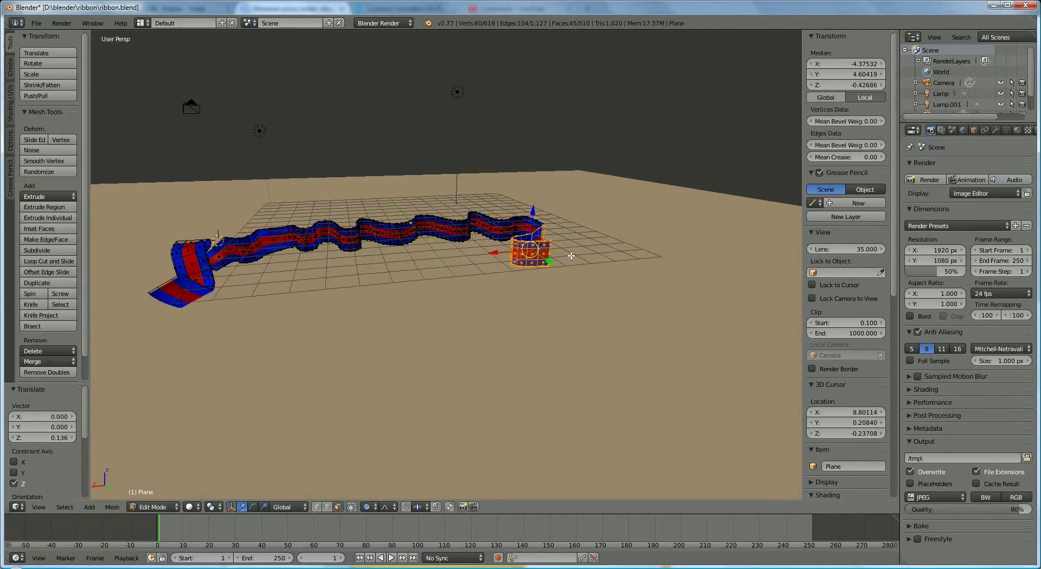
key("a")
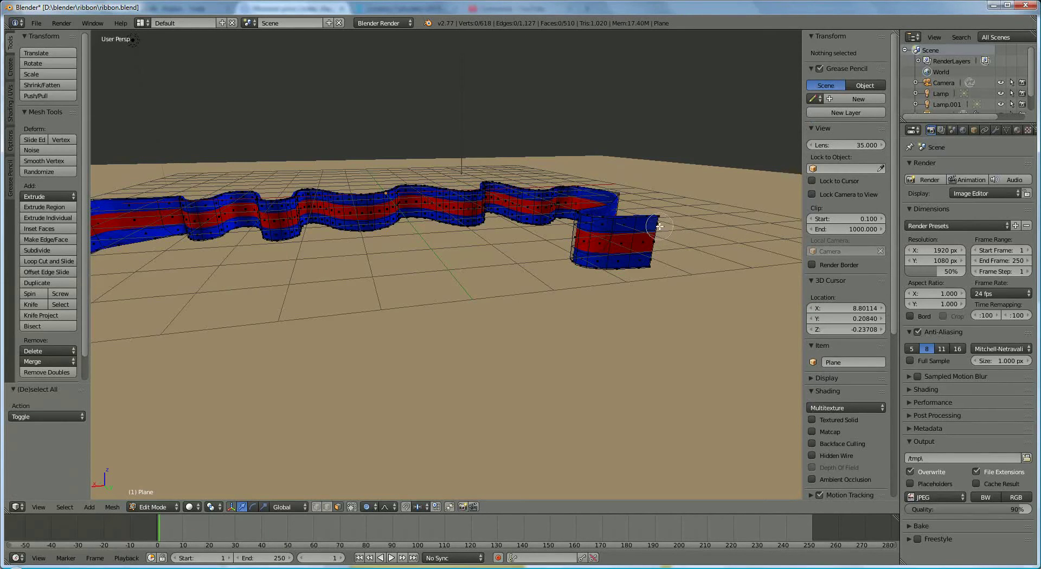
mouse_move(659, 227)
left_mouse_down()
mouse_move(630, 228)
mouse_move(627, 259)
mouse_move(645, 261)
mouse_move(651, 225)
mouse_move(695, 261)
left_mouse_up()
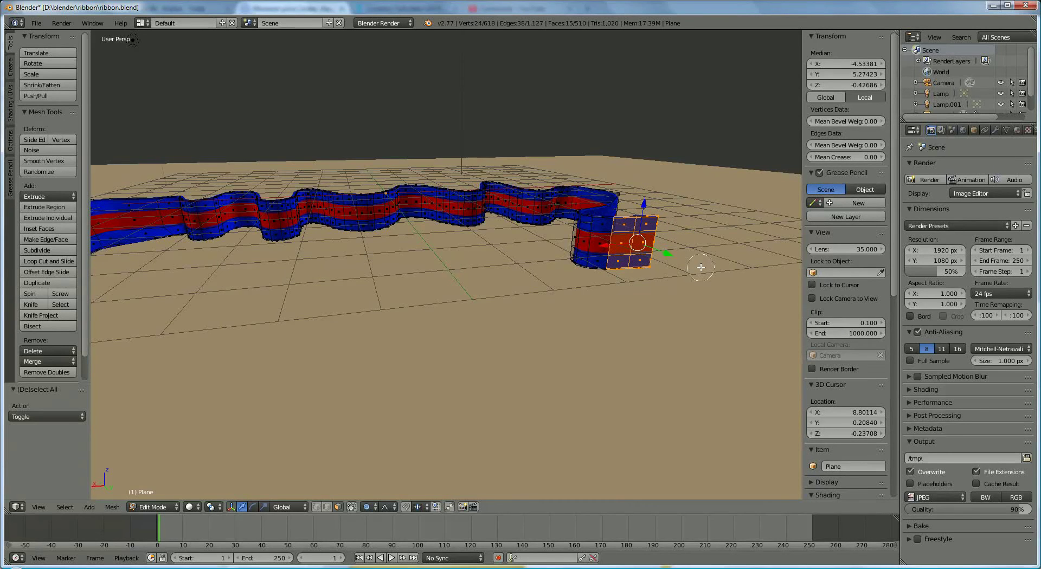
middle_click_drag(710, 288, 602, 274)
key("r")
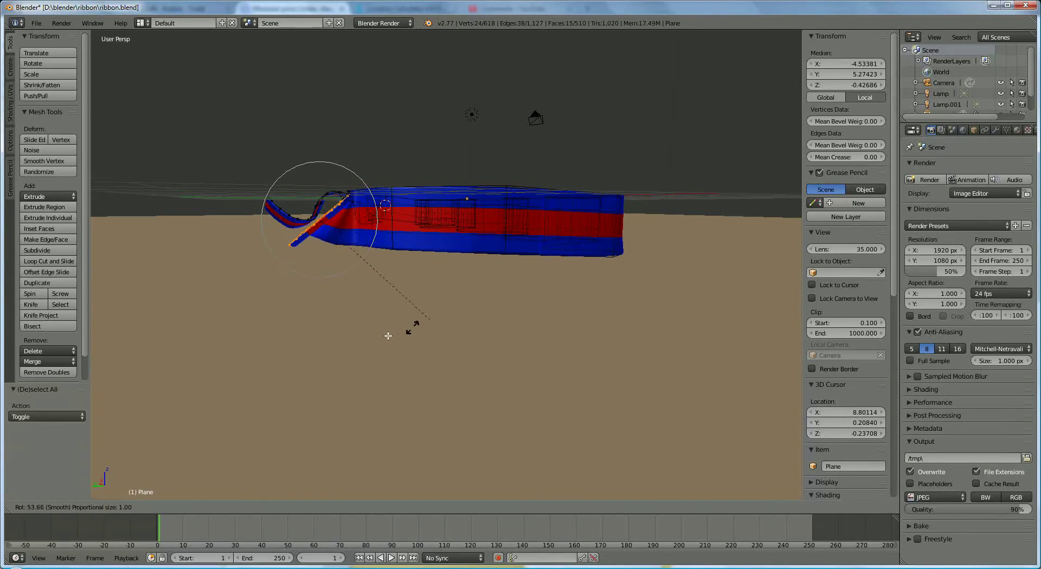
Twist the tip 92.785°, then move it 1.075 along Y and -0.068 along Z
left_click(334, 343)
middle_click_drag(450, 301, 574, 321)
middle_click_drag(545, 331, 535, 334)
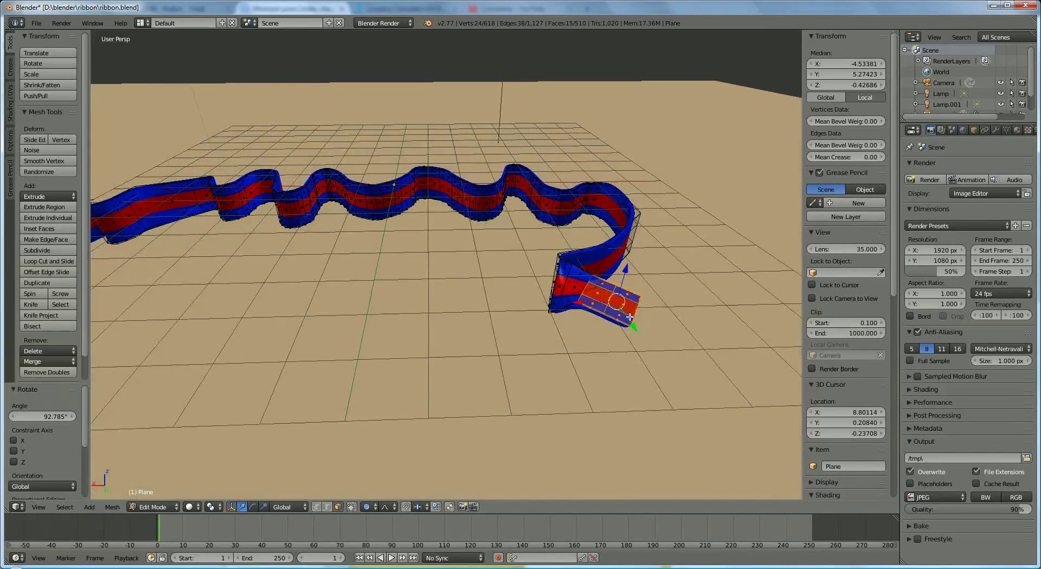
key("g")
left_click(648, 369)
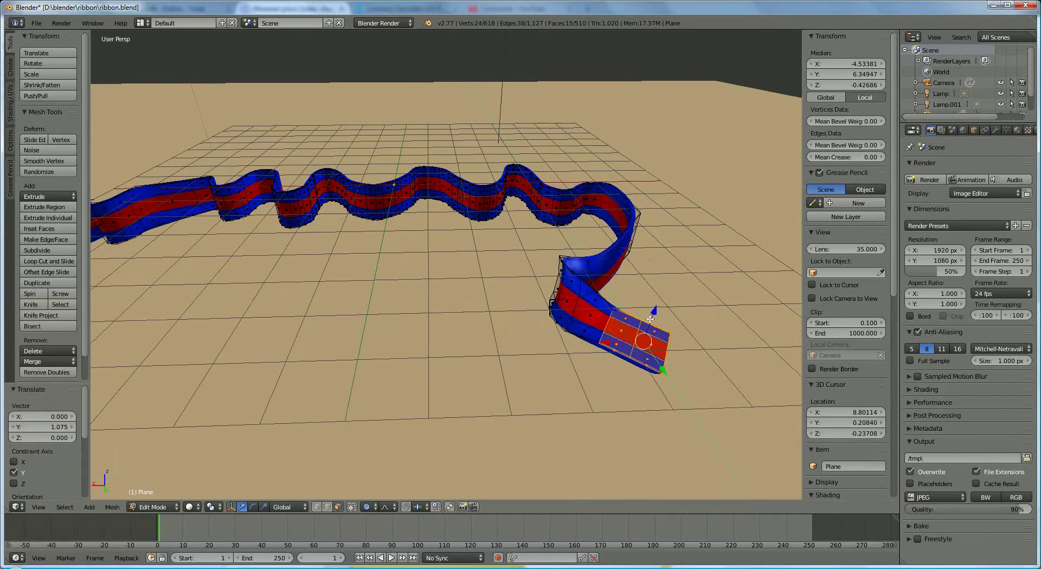
middle_click_drag(658, 372, 667, 302)
key("g")
key("y")
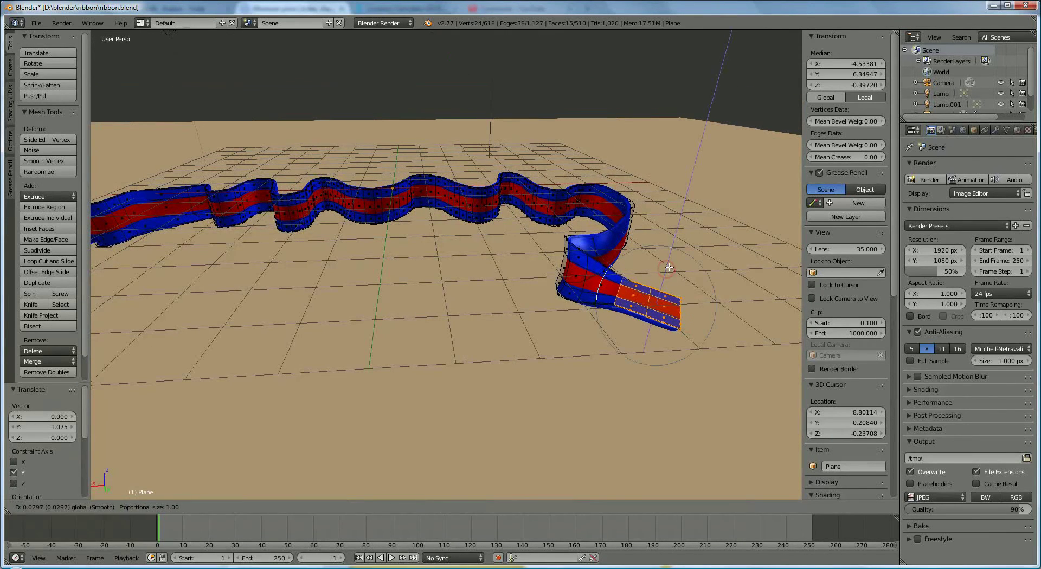
left_click(666, 273)
middle_click_drag(507, 308, 350, 353)
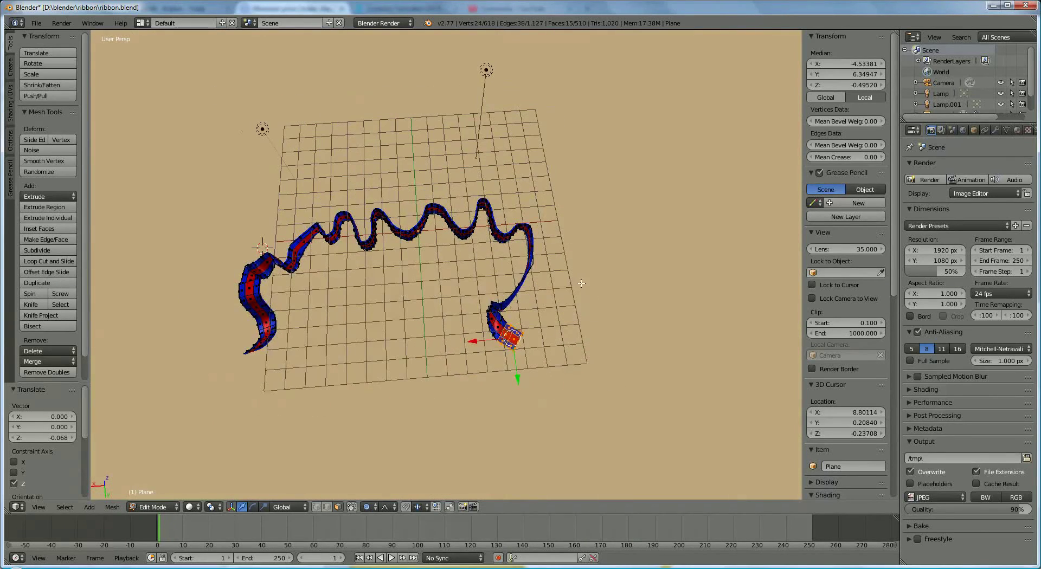